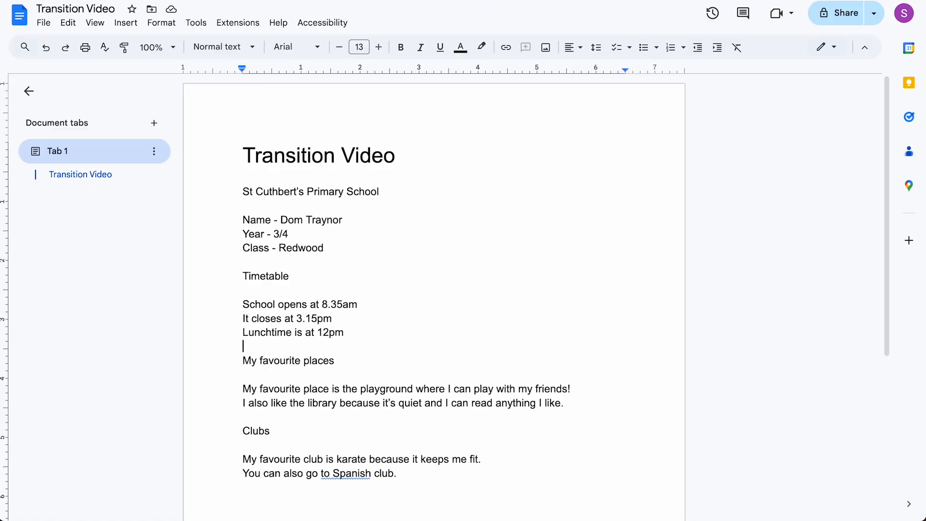
Step: Select and copy the 'St Cuthbert's Primary School' line in the Transition Video notes
{"action": "left_click_drag", "start_coordinate": [242, 192], "coordinate": [380, 188]}
{"action": "key", "text": "ctrl+c"}
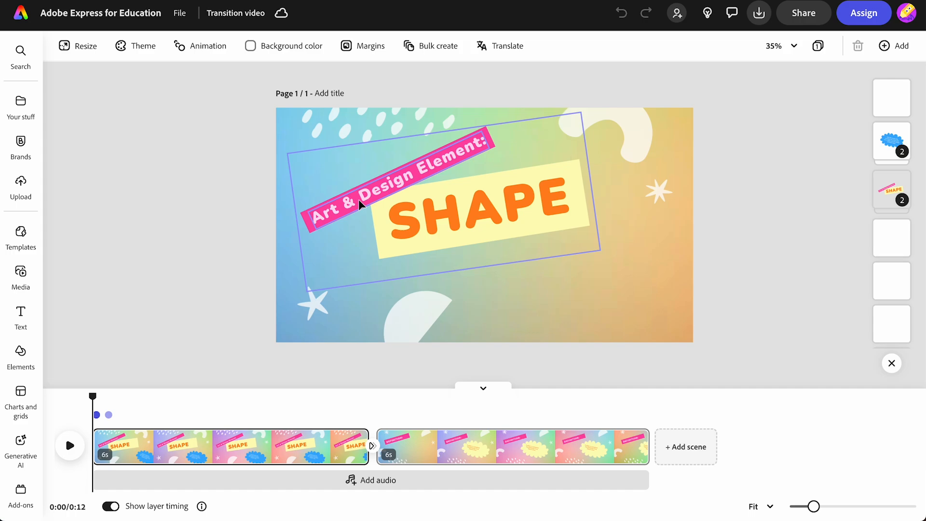
Step: Replace the banner title 'Art & Design Element:' with 'My story at'
{"action": "left_click", "coordinate": [359, 201]}
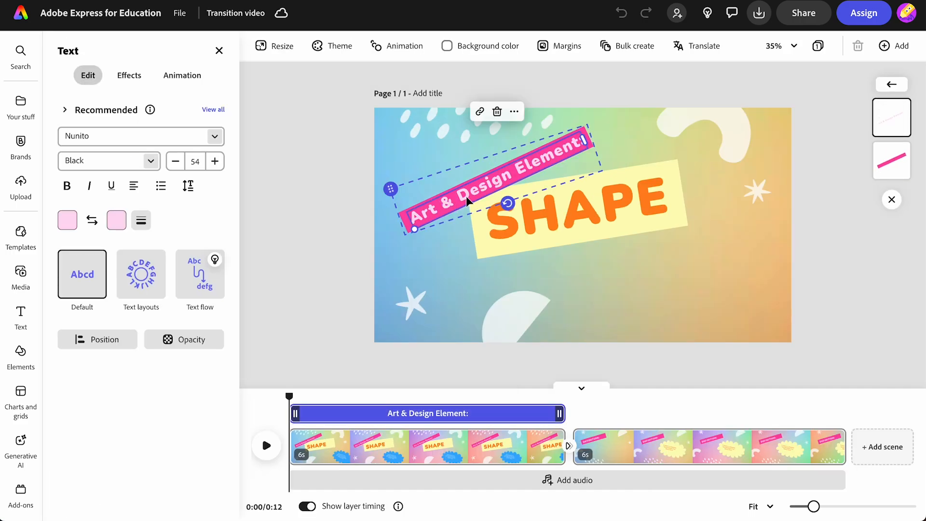
{"action": "double_click", "coordinate": [464, 192]}
{"action": "key", "text": "ctrl+a"}
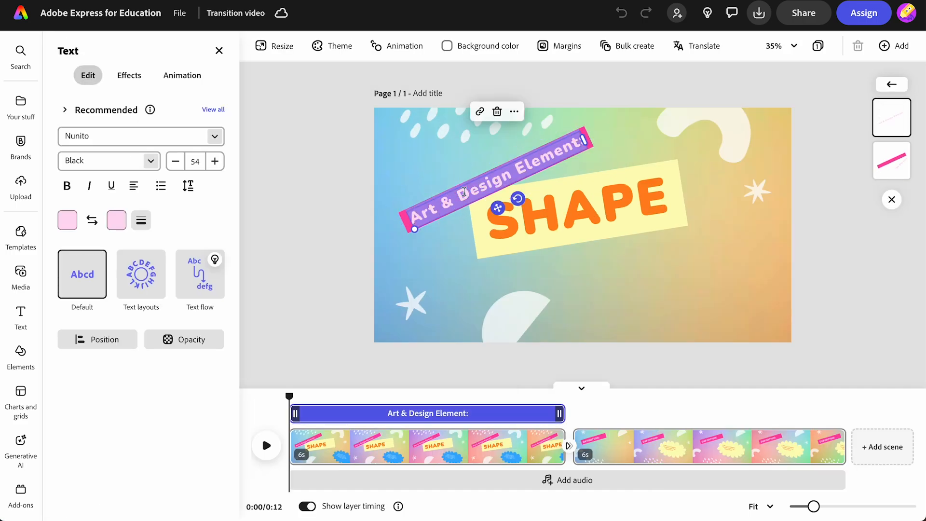
{"action": "key", "text": "BackSpace"}
{"action": "type", "text": "My"}
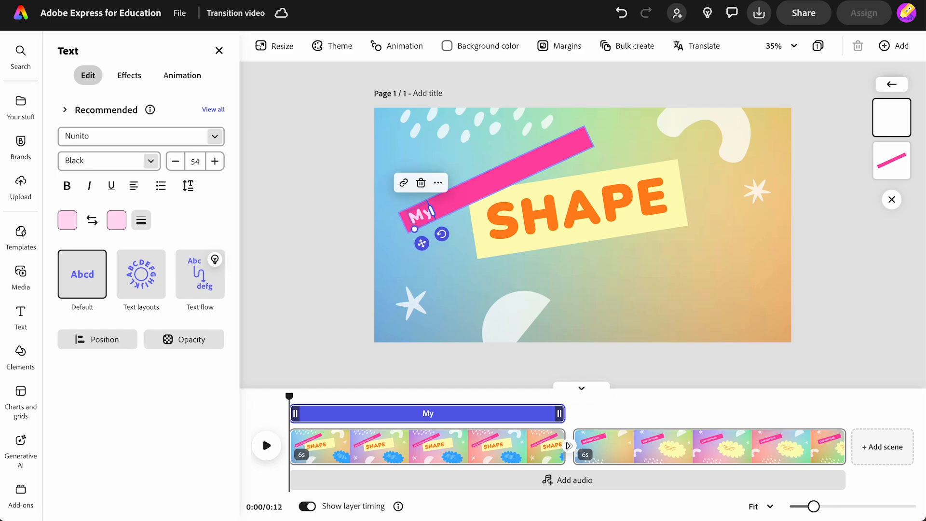
{"action": "type", "text": " sotry"}
{"action": "key", "text": "BackSpace"}
{"action": "key", "text": "BackSpace"}
{"action": "key", "text": "BackSpace"}
{"action": "key", "text": "BackSpace"}
{"action": "type", "text": "to"}
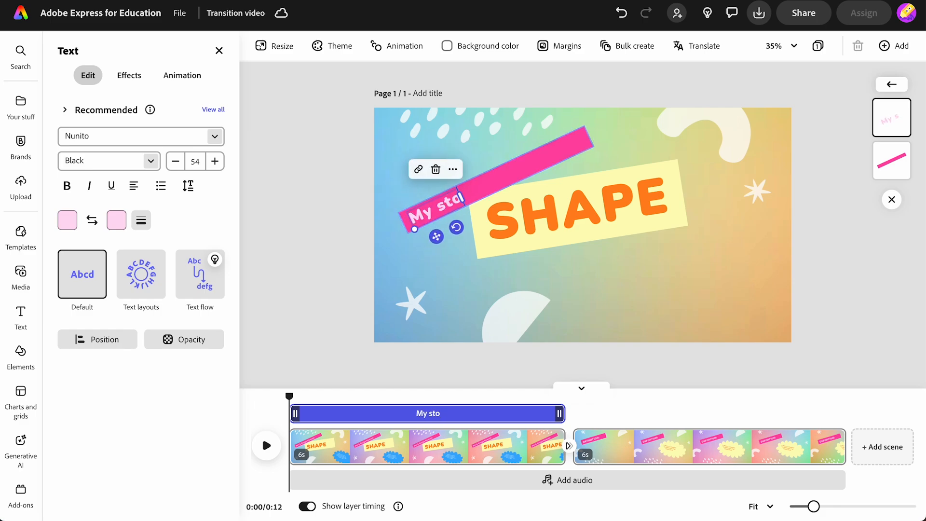
{"action": "type", "text": "ry at"}
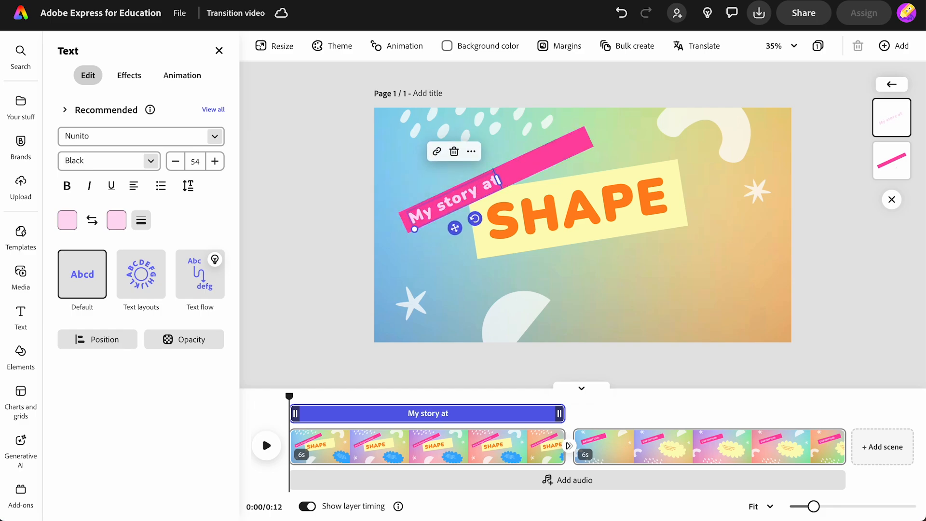
Step: Enlarge the 'My story at' title to font size 77
{"action": "left_click", "coordinate": [215, 161]}
{"action": "left_click", "coordinate": [215, 161]}
{"action": "left_click", "coordinate": [215, 161]}
{"action": "left_click", "coordinate": [214, 161]}
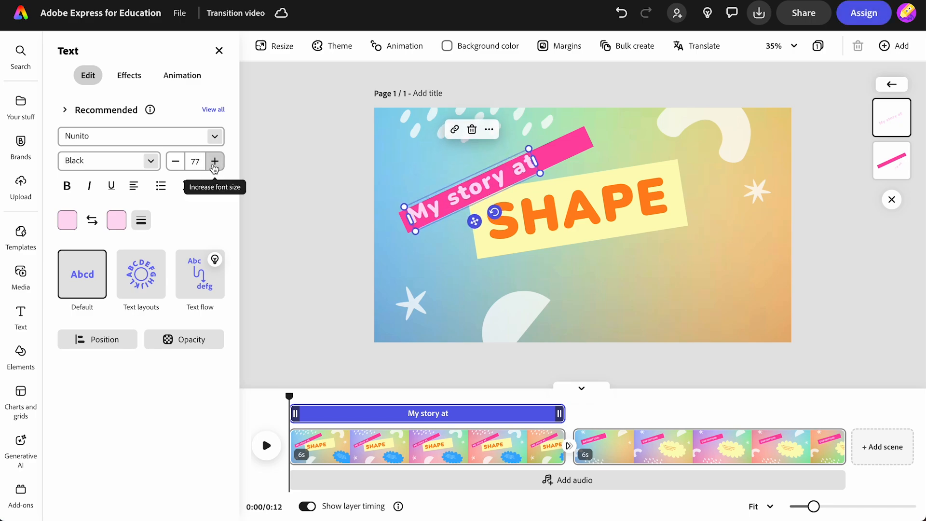
{"action": "left_click_drag", "start_coordinate": [474, 222], "coordinate": [475, 224]}
Step: Shorten the pink banner and paste 'St Cuthbert's Primary School' over SHAPE
{"action": "left_click", "coordinate": [562, 144]}
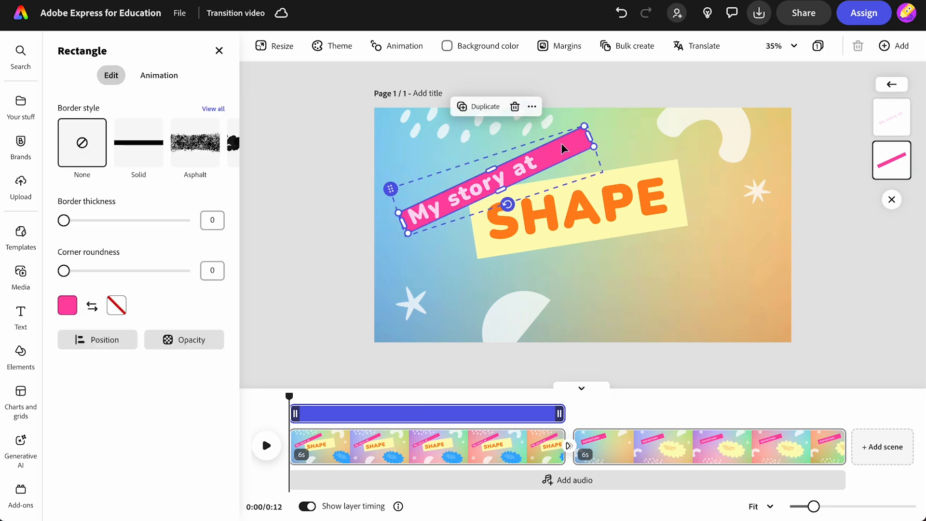
{"action": "left_click_drag", "start_coordinate": [588, 135], "coordinate": [540, 152]}
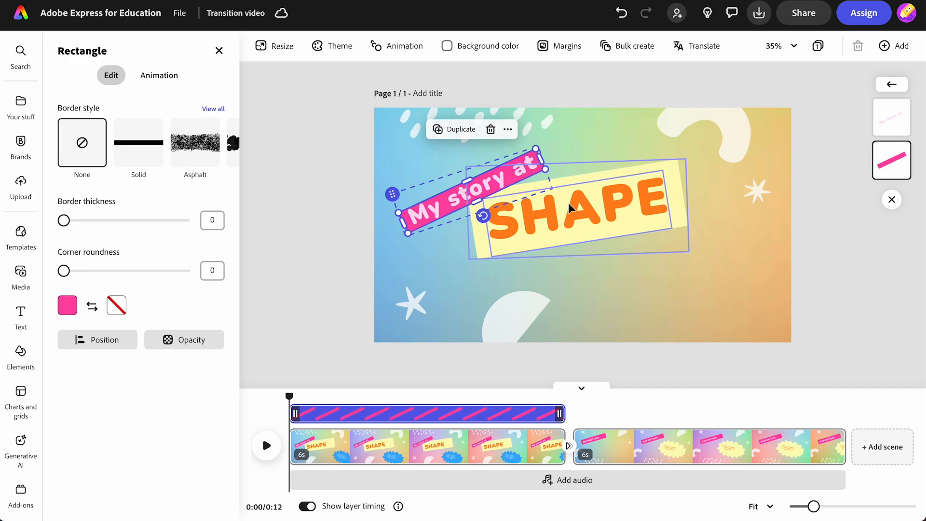
{"action": "left_click", "coordinate": [569, 202]}
{"action": "key", "text": "ctrl+v"}
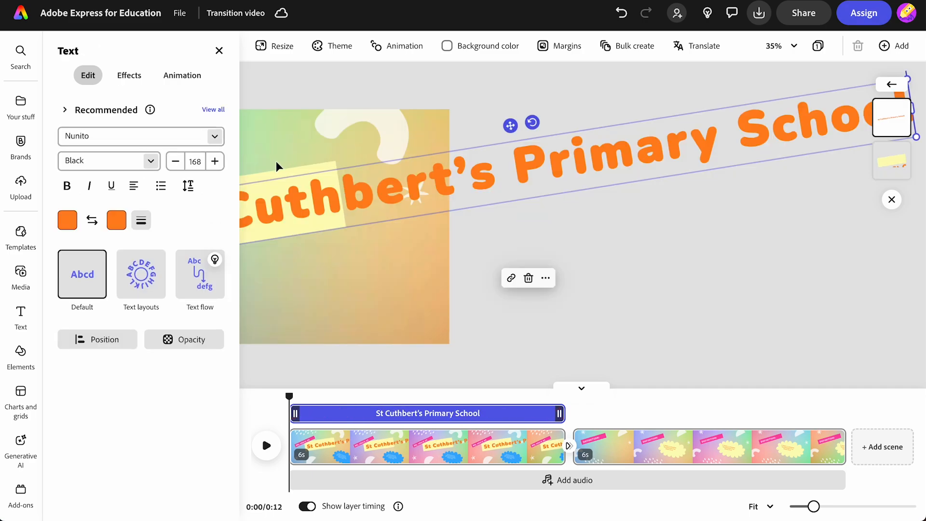
Step: Reduce the school name text to font size 67
{"action": "left_click", "coordinate": [177, 162]}
{"action": "left_click_drag", "start_coordinate": [177, 164], "coordinate": [179, 166]}
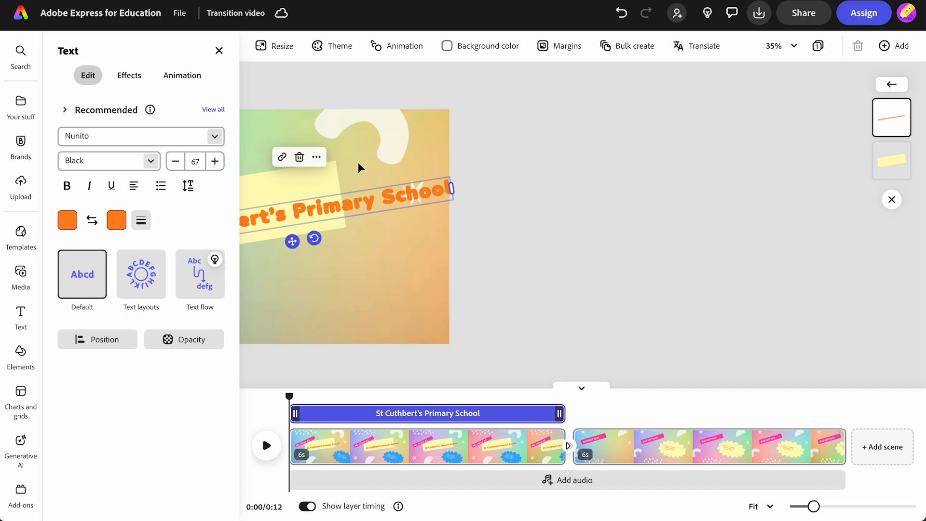
{"action": "left_click", "coordinate": [536, 237]}
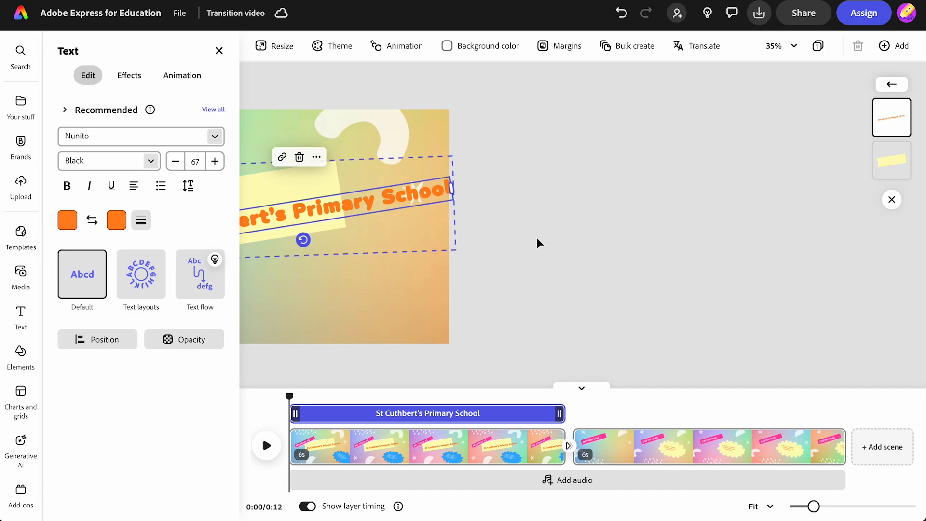
{"action": "left_click", "coordinate": [219, 50]}
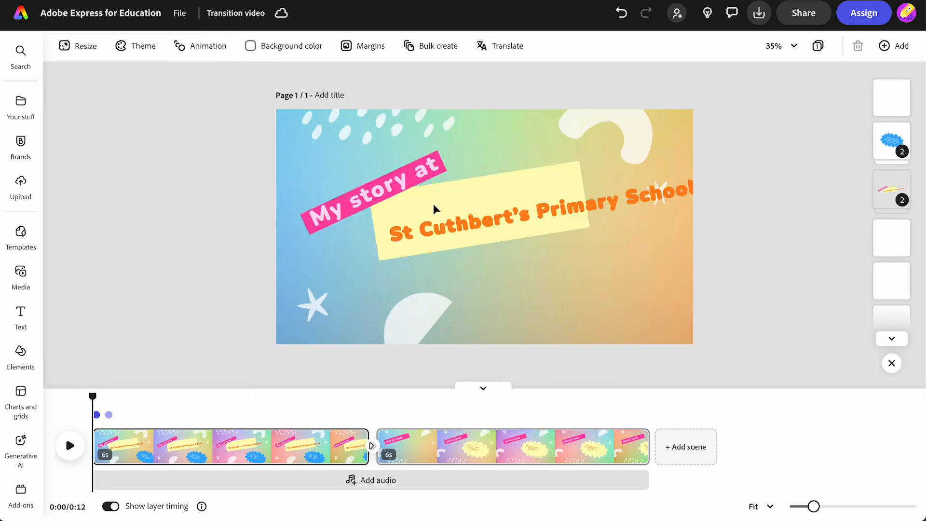
Step: Wrap the school name onto two lines, move it onto the yellow box, and preview the scene
{"action": "left_click", "coordinate": [520, 228]}
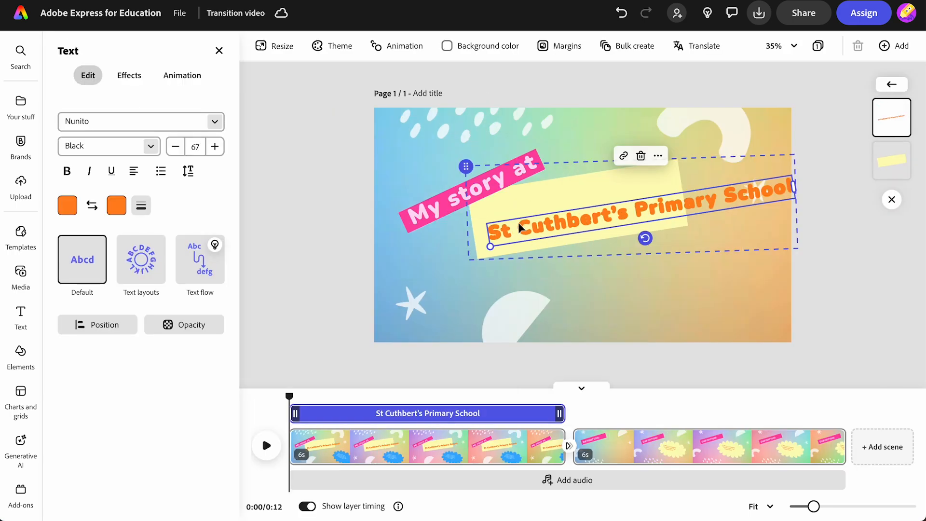
{"action": "left_click_drag", "start_coordinate": [794, 184], "coordinate": [697, 210]}
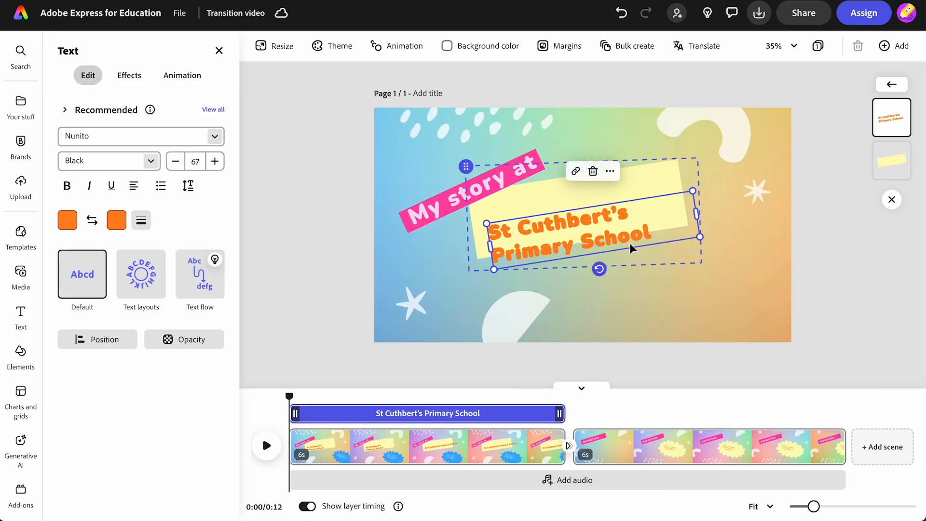
{"action": "left_click_drag", "start_coordinate": [598, 236], "coordinate": [599, 206]}
{"action": "left_click", "coordinate": [267, 445]}
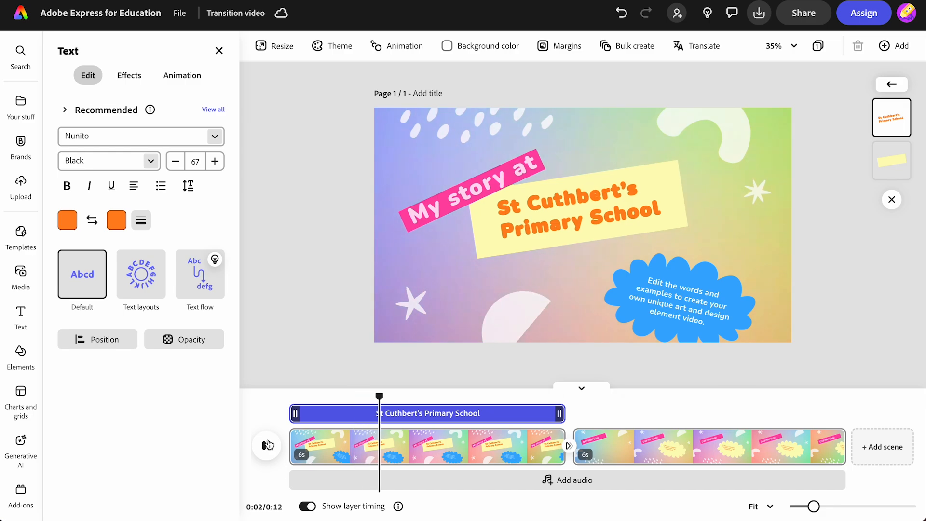
Step: Paste the pupil's name and 'Year 3/4 Redwood Class' into the blue cloud at size 42, then show 'school backpack' photos
{"action": "left_click", "coordinate": [267, 445]}
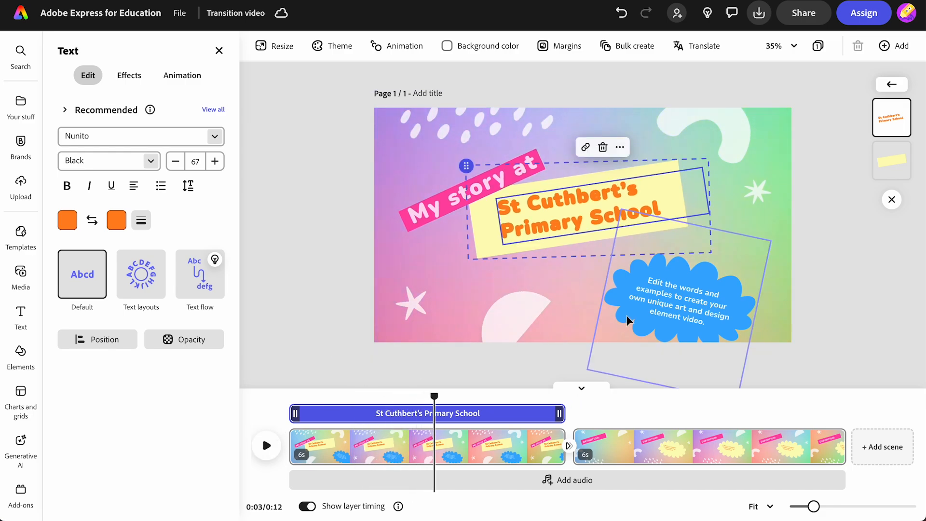
{"action": "left_click", "coordinate": [682, 296]}
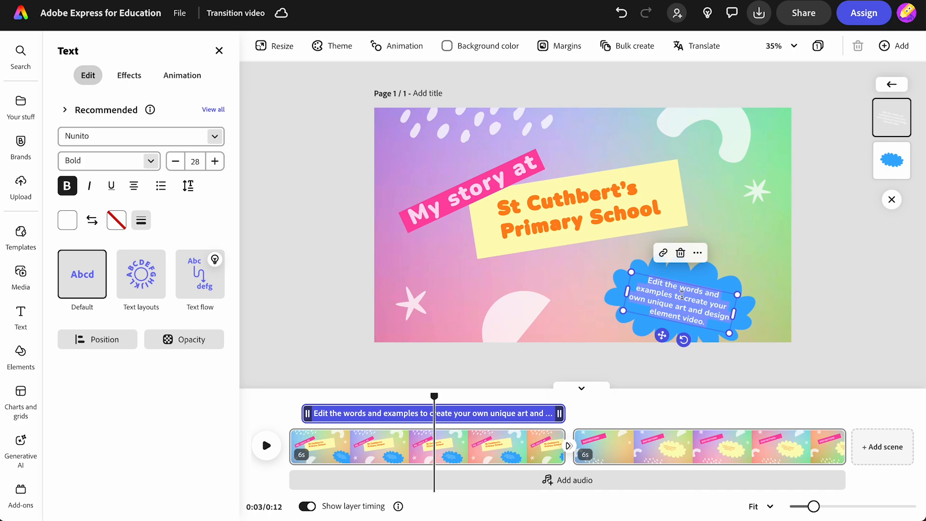
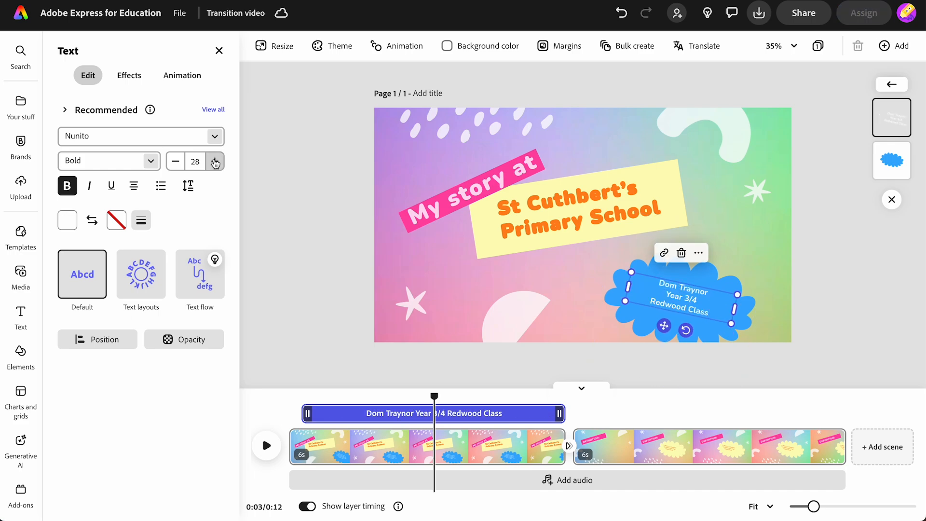
{"action": "left_click", "coordinate": [215, 162]}
{"action": "left_click", "coordinate": [215, 161]}
{"action": "left_click", "coordinate": [215, 161]}
{"action": "left_click", "coordinate": [215, 161]}
{"action": "left_click", "coordinate": [215, 161]}
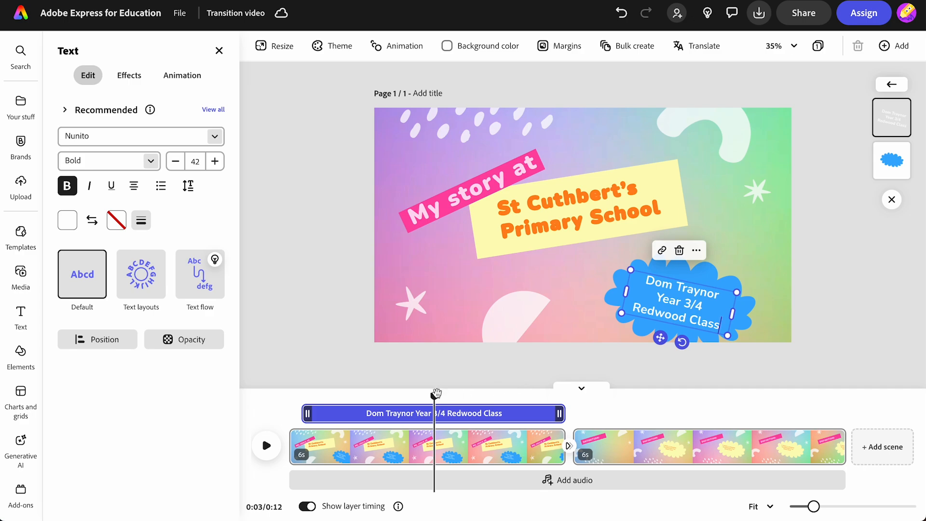
{"action": "left_click", "coordinate": [21, 272]}
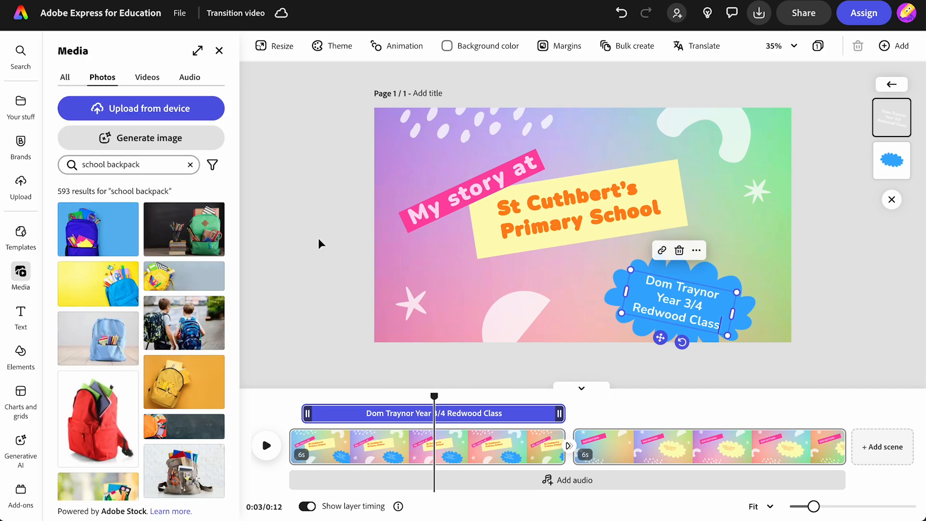
Step: Add the green backpack photo, shrink it to the upper right, and send it behind the title text
{"action": "key", "text": "Escape"}
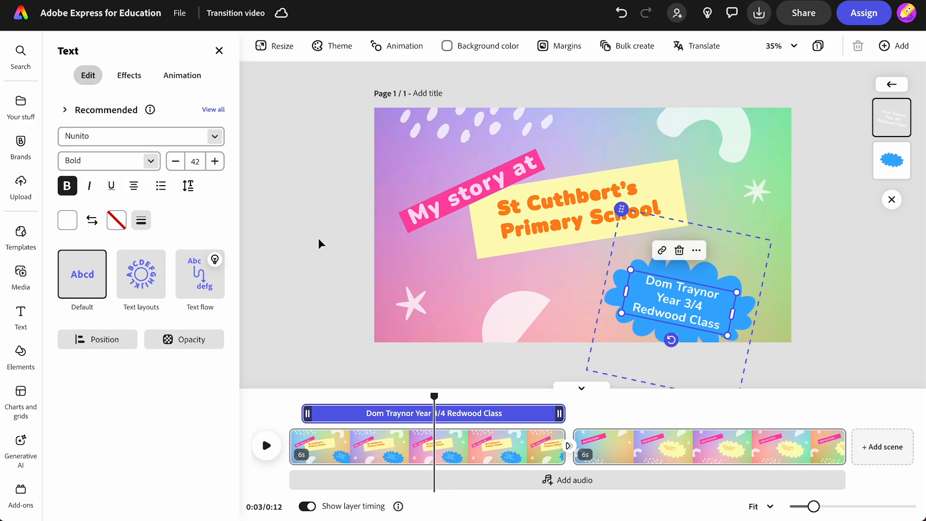
{"action": "left_click", "coordinate": [319, 239]}
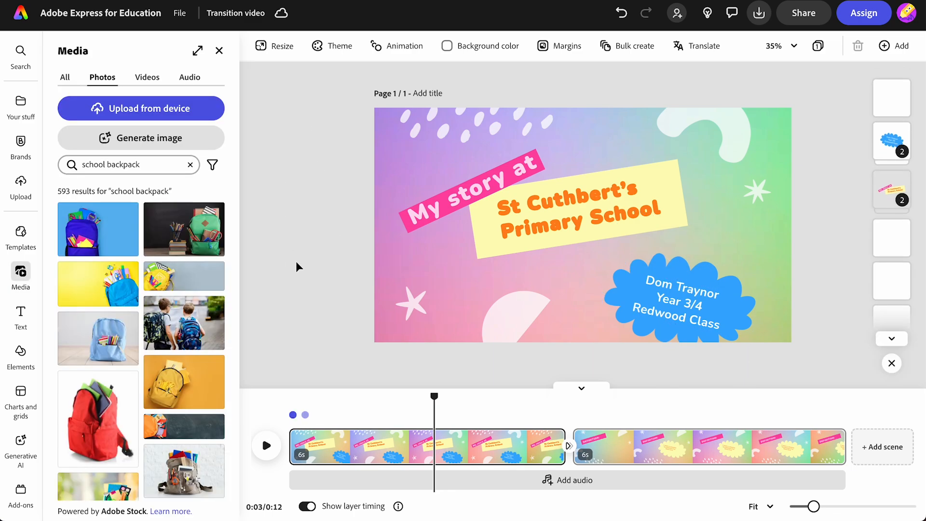
{"action": "left_click", "coordinate": [200, 242]}
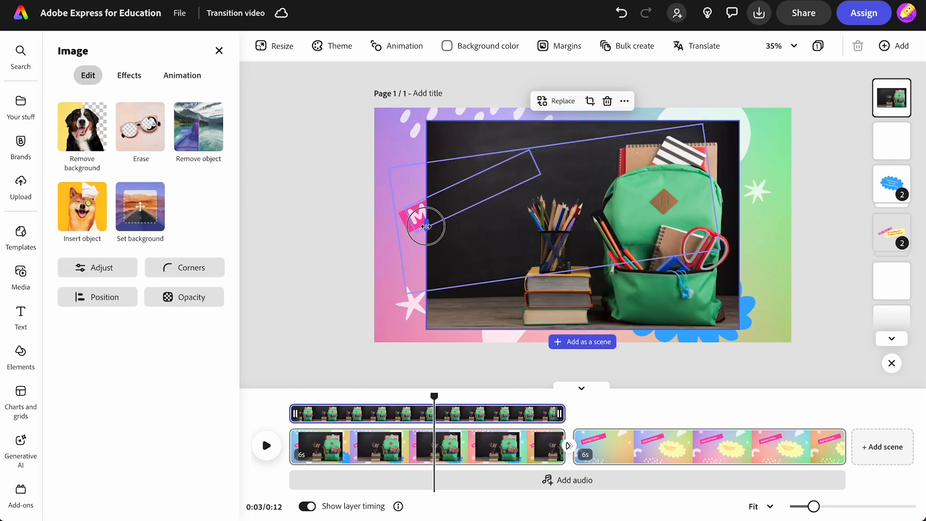
{"action": "left_click_drag", "start_coordinate": [426, 227], "coordinate": [492, 227]}
{"action": "left_click_drag", "start_coordinate": [493, 121], "coordinate": [563, 180]}
{"action": "left_click_drag", "start_coordinate": [626, 269], "coordinate": [644, 218]}
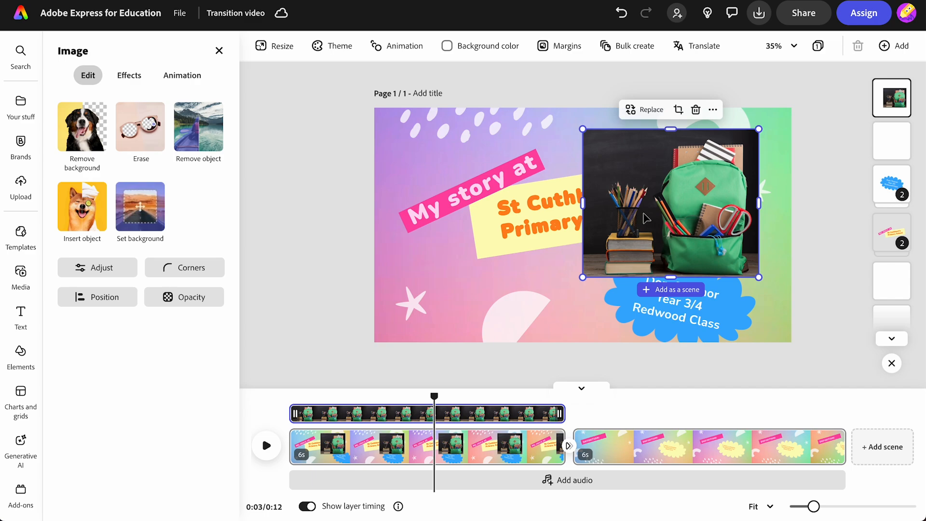
{"action": "left_click_drag", "start_coordinate": [891, 102], "coordinate": [883, 237]}
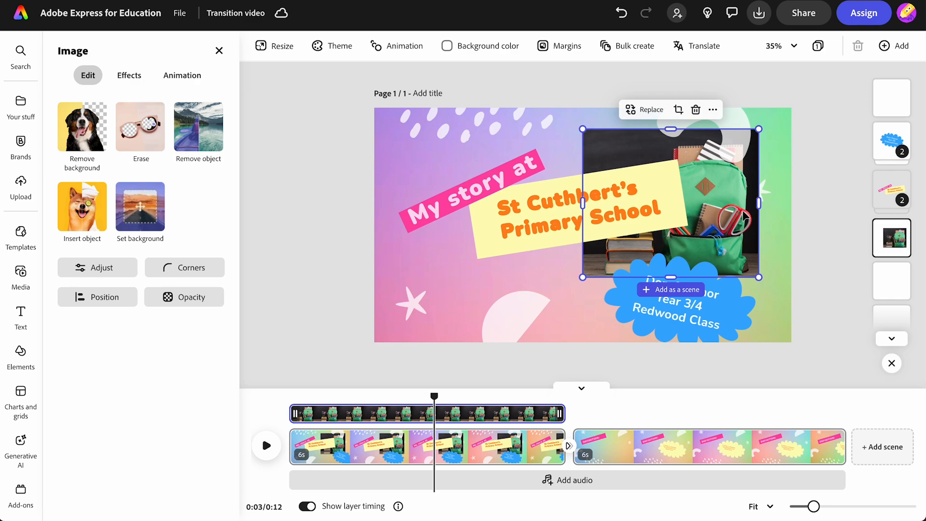
Step: Rotate the backpack photo about 5° so it sits at an angle
{"action": "left_click", "coordinate": [825, 196]}
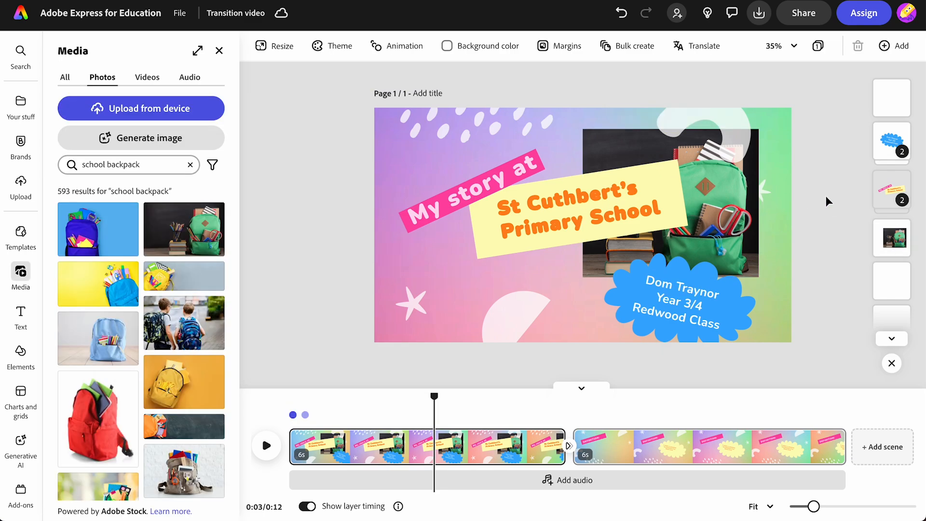
{"action": "left_click", "coordinate": [720, 183]}
{"action": "left_click_drag", "start_coordinate": [671, 293], "coordinate": [661, 295]}
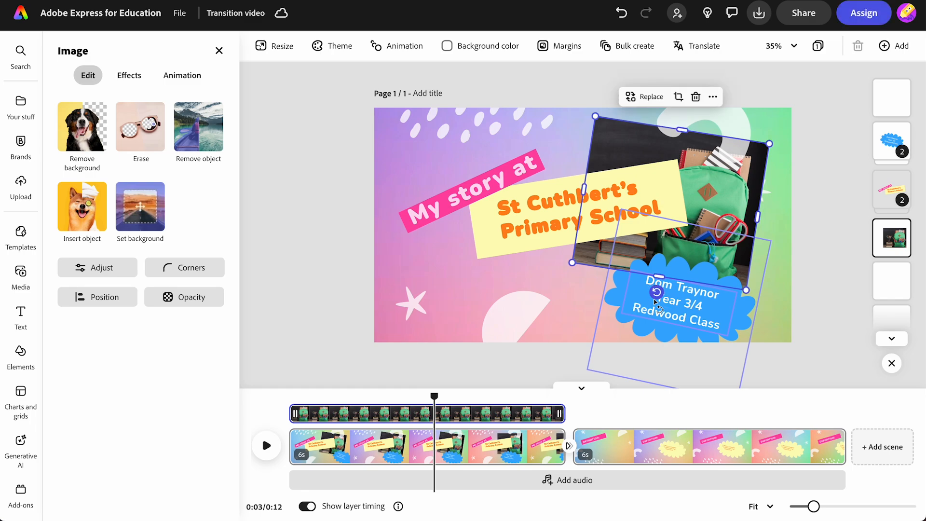
{"action": "left_click", "coordinate": [854, 280]}
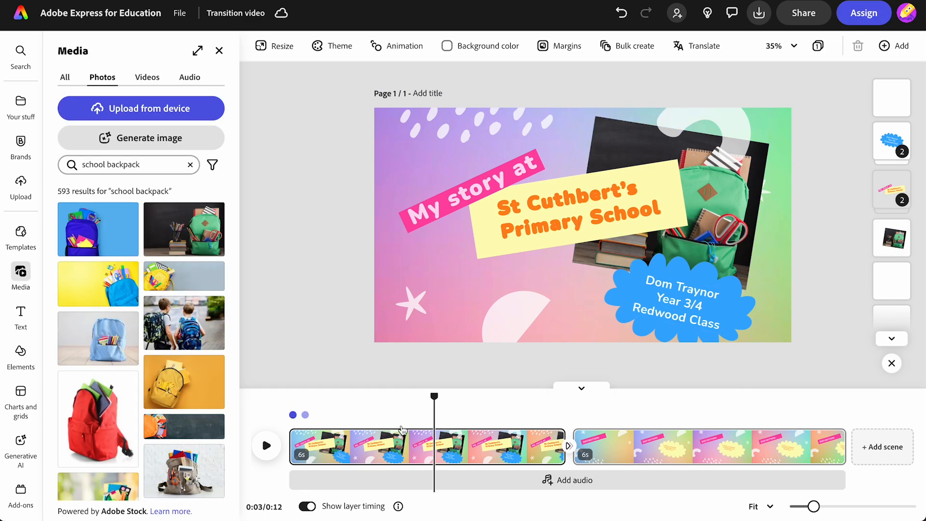
Step: Stop playback on scene 2, select 'Timetable' in the notes, and select the DEFINITION: banner
{"action": "left_click", "coordinate": [267, 452]}
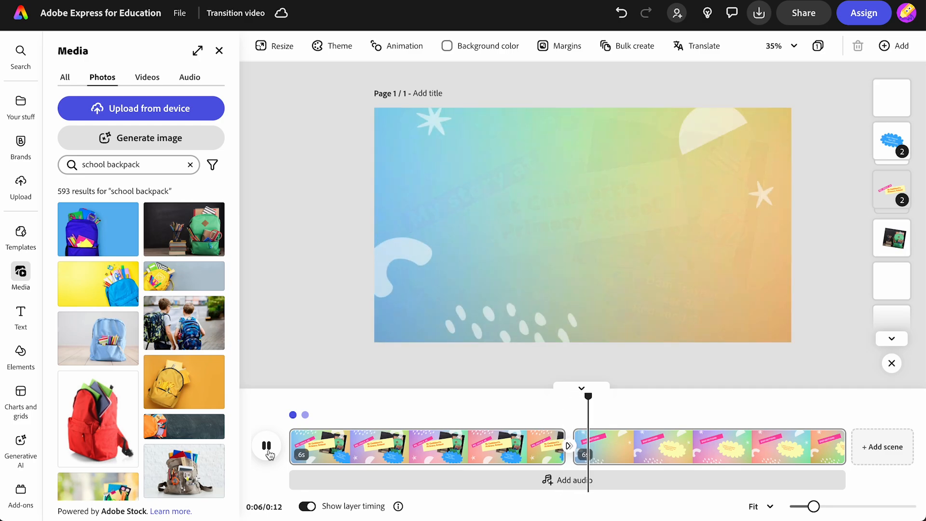
{"action": "left_click", "coordinate": [267, 445]}
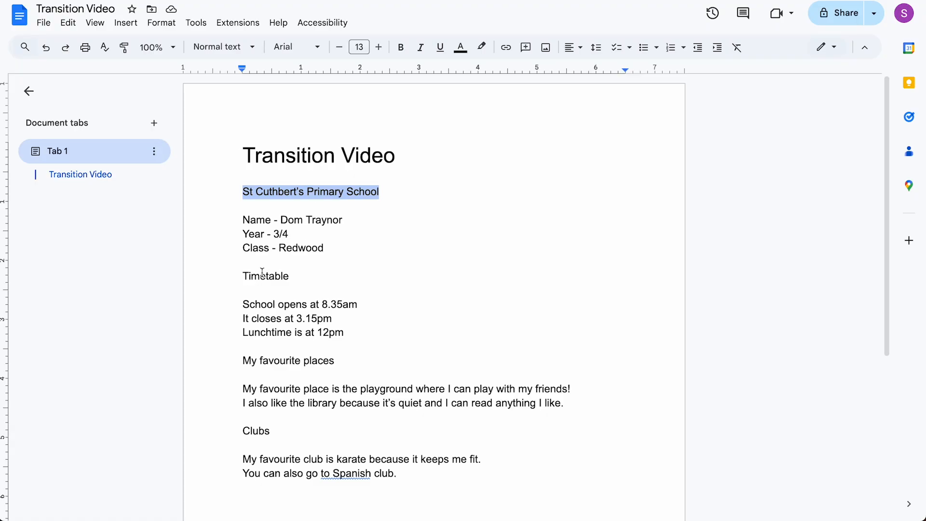
{"action": "double_click", "coordinate": [263, 274]}
{"action": "key", "text": "ctrl+c"}
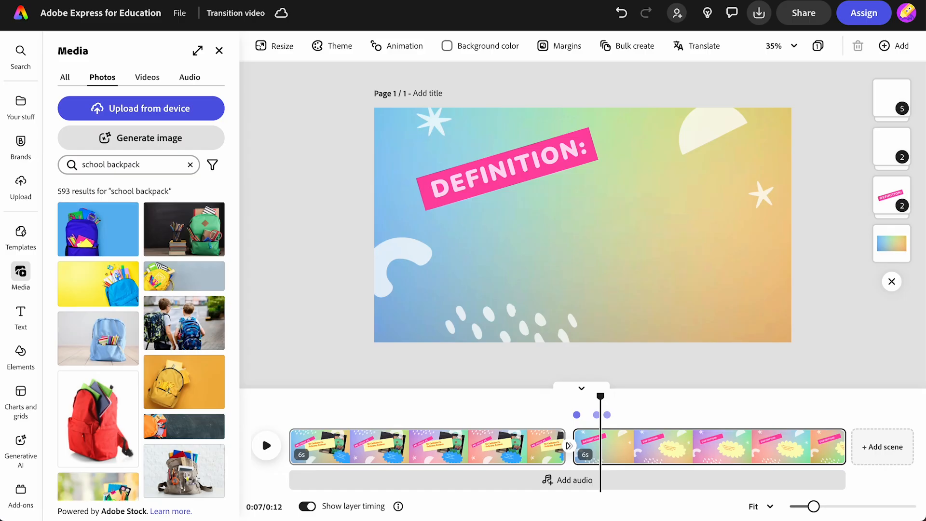
{"action": "left_click", "coordinate": [479, 168]}
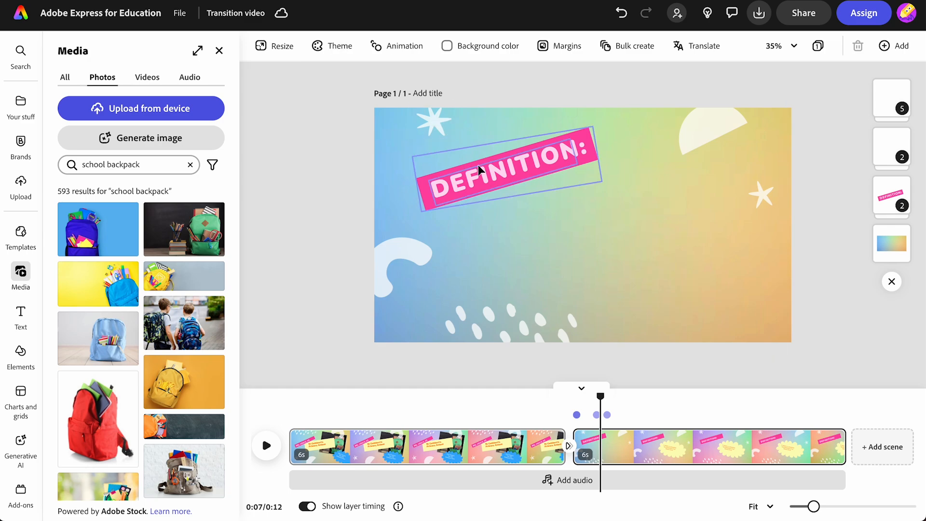
Step: Replace the 'DEFINITION:' banner text with 'Timetable' and enlarge it to size 94
{"action": "double_click", "coordinate": [493, 173]}
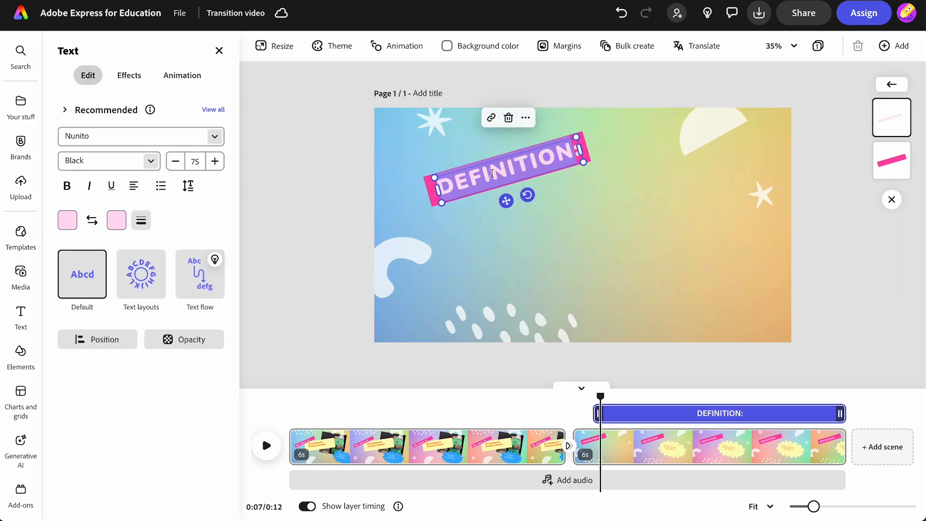
{"action": "key", "text": "ctrl+v"}
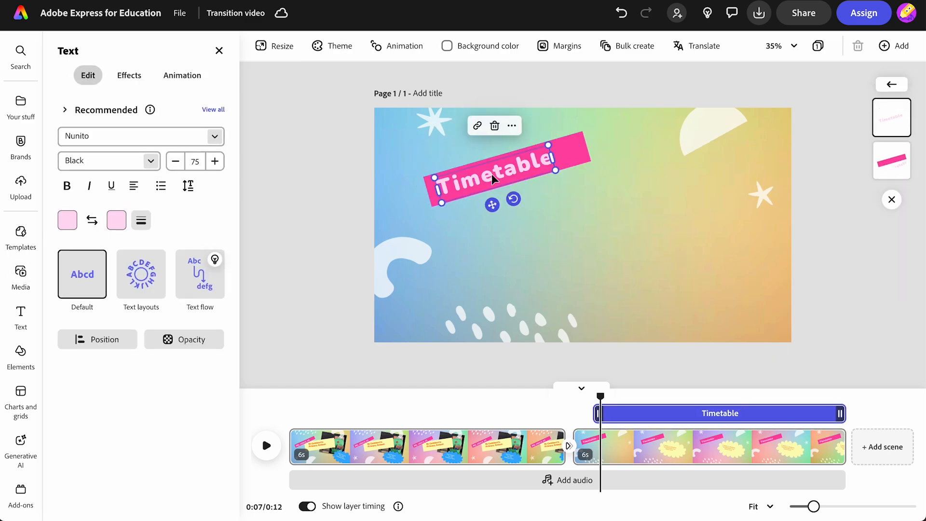
{"action": "left_click", "coordinate": [215, 162]}
{"action": "left_click", "coordinate": [215, 162]}
{"action": "left_click", "coordinate": [216, 162]}
{"action": "left_click", "coordinate": [215, 162]}
Step: Highlight the cloud's text and copy the three timetable lines from the notes
{"action": "left_click_drag", "start_coordinate": [601, 394], "coordinate": [658, 397]}
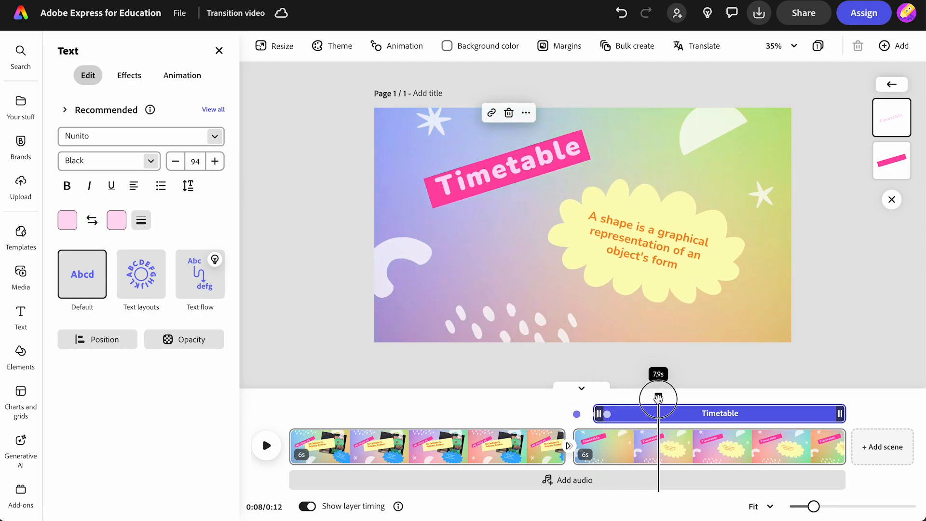
{"action": "left_click", "coordinate": [648, 251]}
{"action": "double_click", "coordinate": [649, 251]}
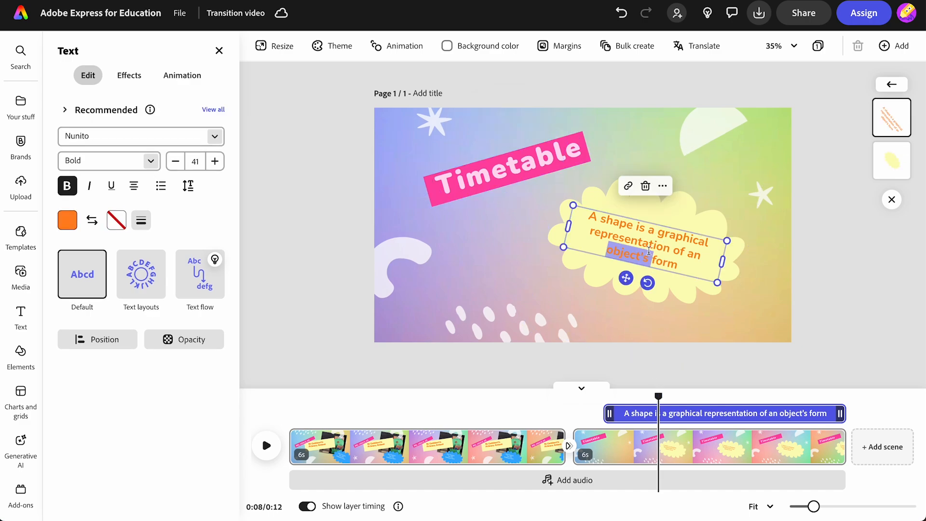
{"action": "key", "text": "ctrl+Tab"}
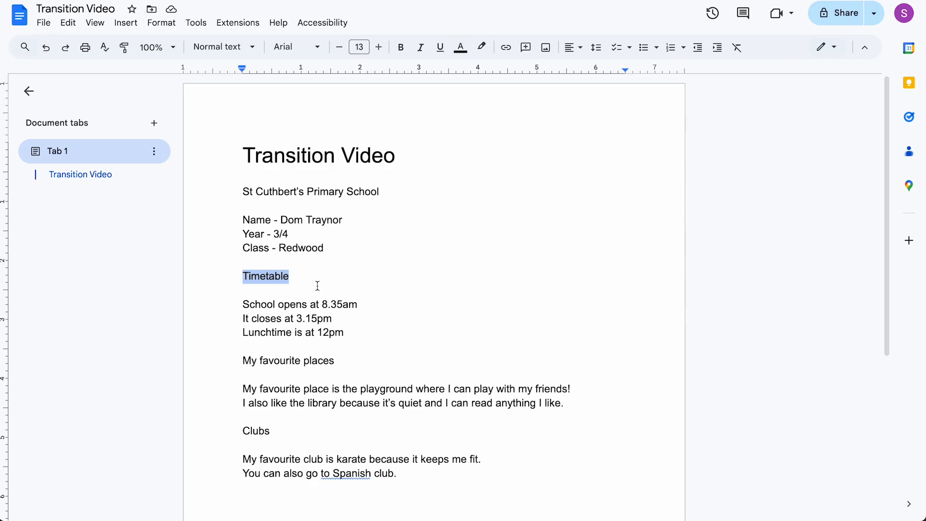
{"action": "left_click_drag", "start_coordinate": [241, 304], "coordinate": [348, 329]}
{"action": "key", "text": "ctrl+c"}
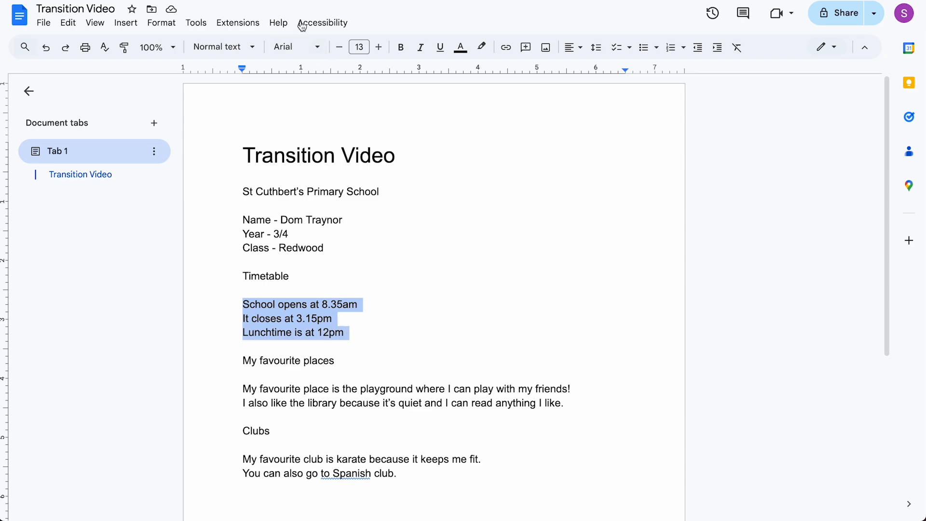
{"action": "key", "text": "ctrl+Tab"}
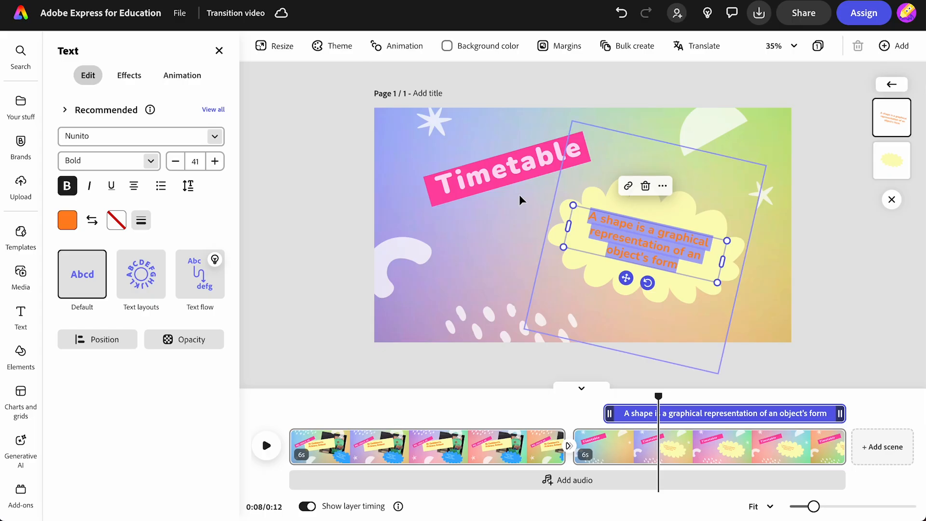
Step: Paste the opening 8.35am, closing 3.15pm and lunchtime 12pm lines into the cloud
{"action": "key", "text": "ctrl+v"}
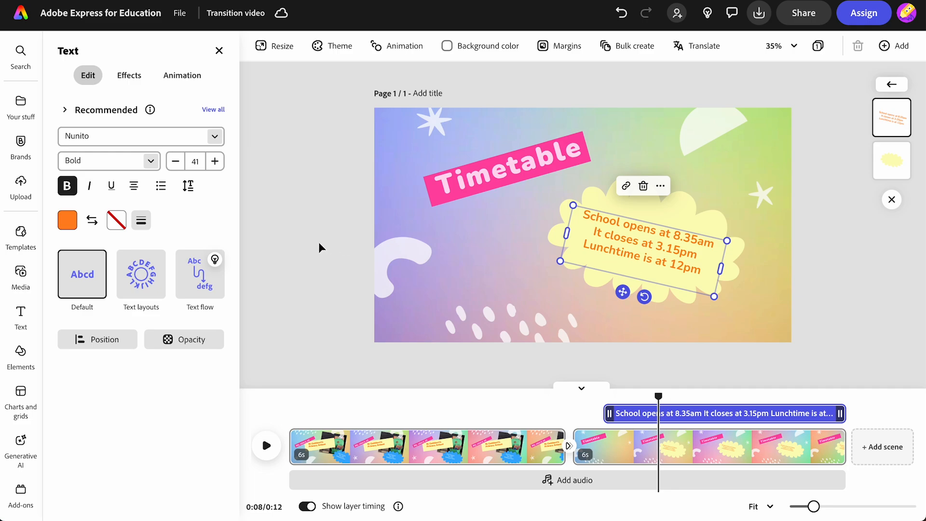
{"action": "key", "text": "Escape"}
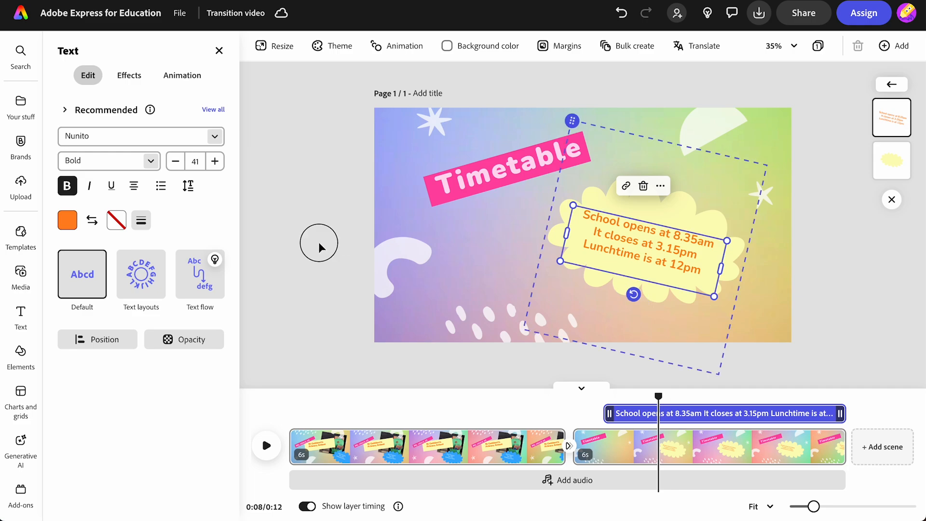
{"action": "key", "text": "Escape"}
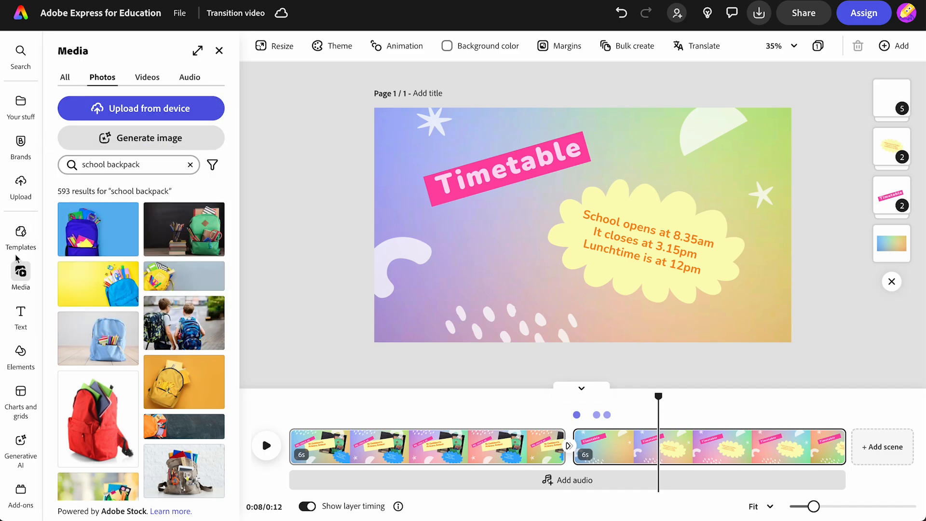
{"action": "left_click", "coordinate": [219, 51]}
Step: Add the girl-at-desk photo from the 'school' stock results, then shrink it and crop its left side
{"action": "left_click", "coordinate": [19, 280]}
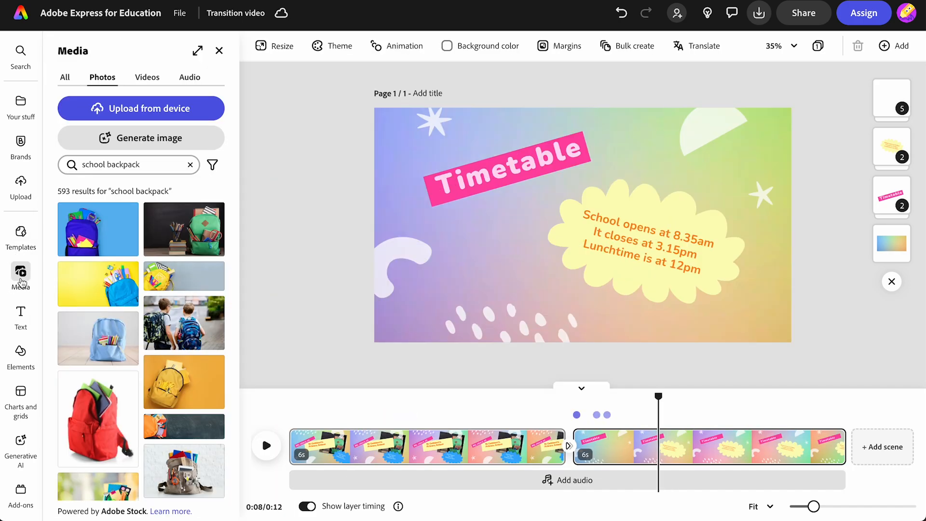
{"action": "left_click", "coordinate": [110, 163]}
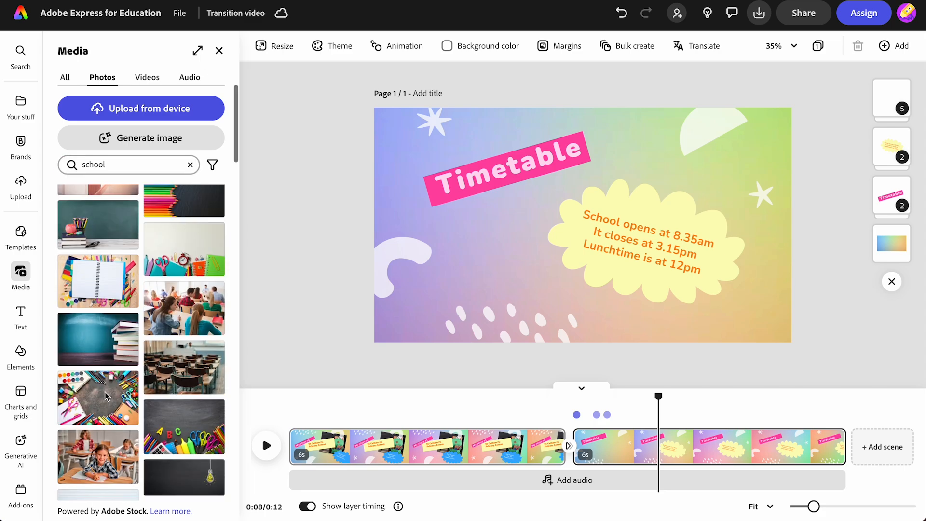
{"action": "left_click", "coordinate": [87, 463]}
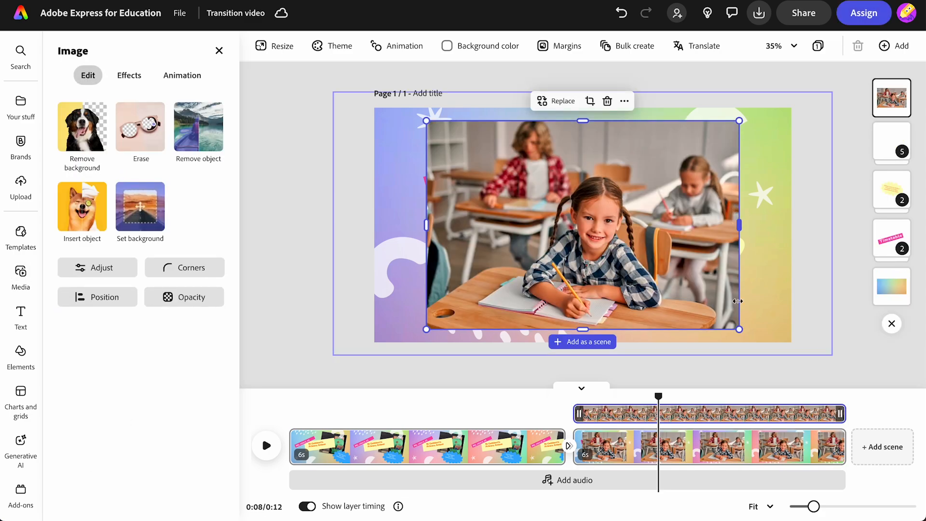
{"action": "left_click_drag", "start_coordinate": [738, 331], "coordinate": [603, 294]}
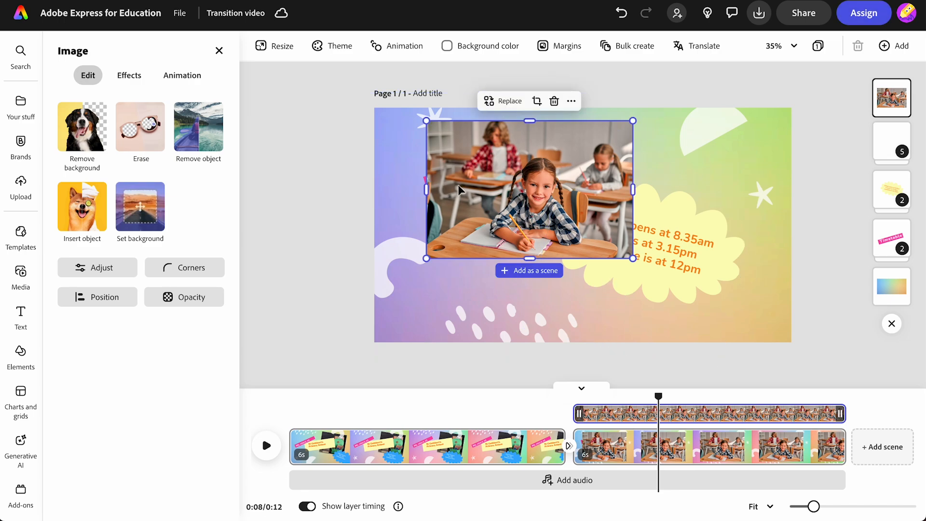
{"action": "left_click_drag", "start_coordinate": [426, 190], "coordinate": [458, 190]}
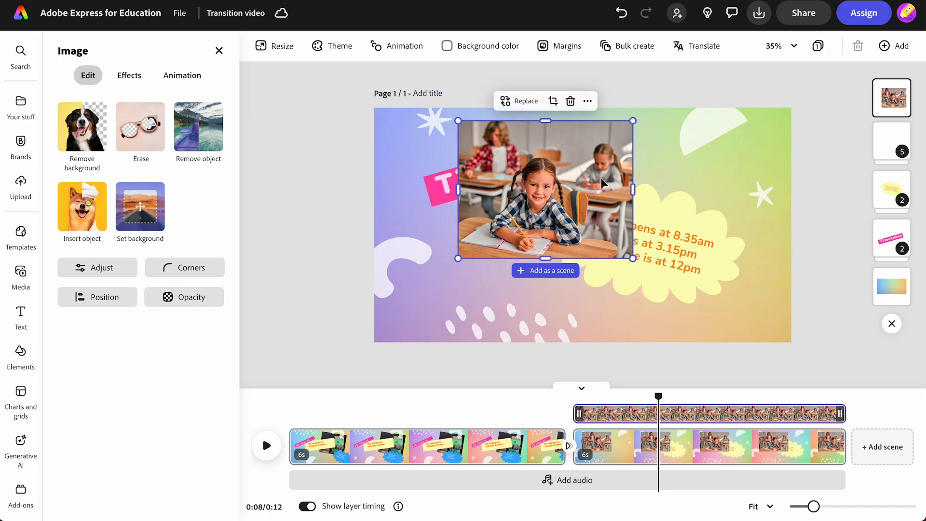
Step: Narrow the classroom photo, move it down-left, and layer it behind the Timetable banner
{"action": "left_click", "coordinate": [642, 194]}
{"action": "left_click", "coordinate": [613, 197]}
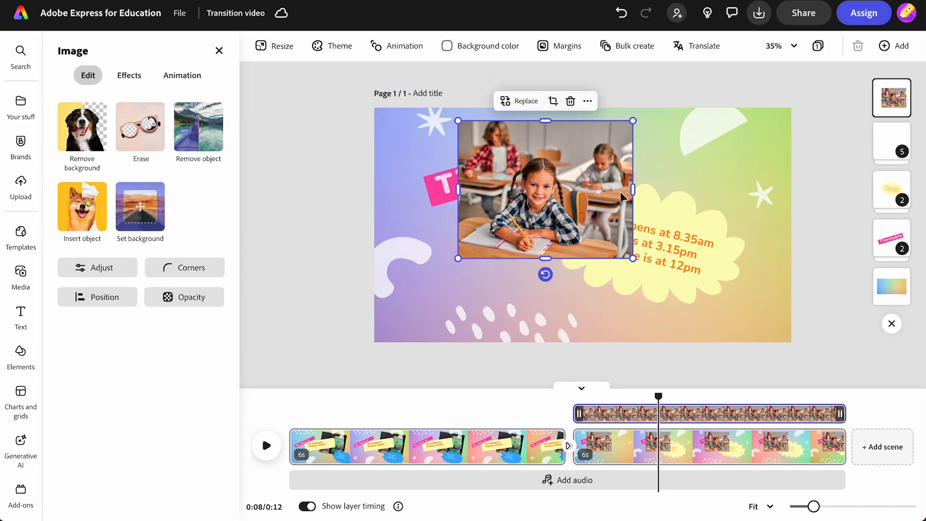
{"action": "left_click_drag", "start_coordinate": [633, 189], "coordinate": [583, 192]}
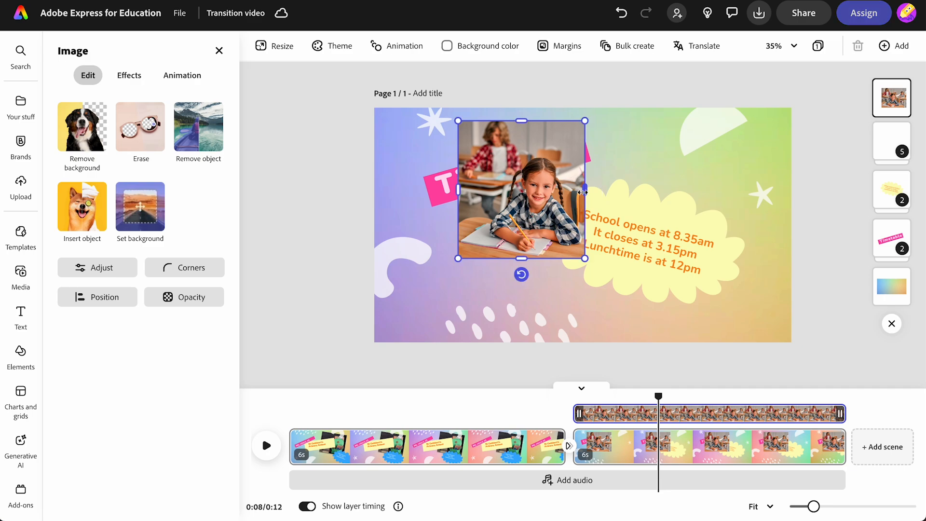
{"action": "left_click_drag", "start_coordinate": [519, 189], "coordinate": [484, 228]}
{"action": "left_click_drag", "start_coordinate": [550, 297], "coordinate": [567, 315]}
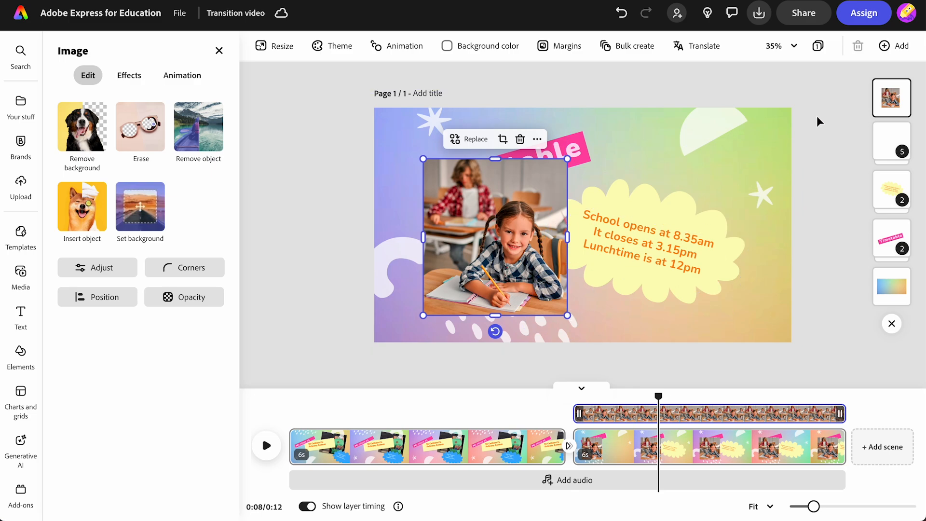
{"action": "left_click_drag", "start_coordinate": [889, 97], "coordinate": [884, 238]}
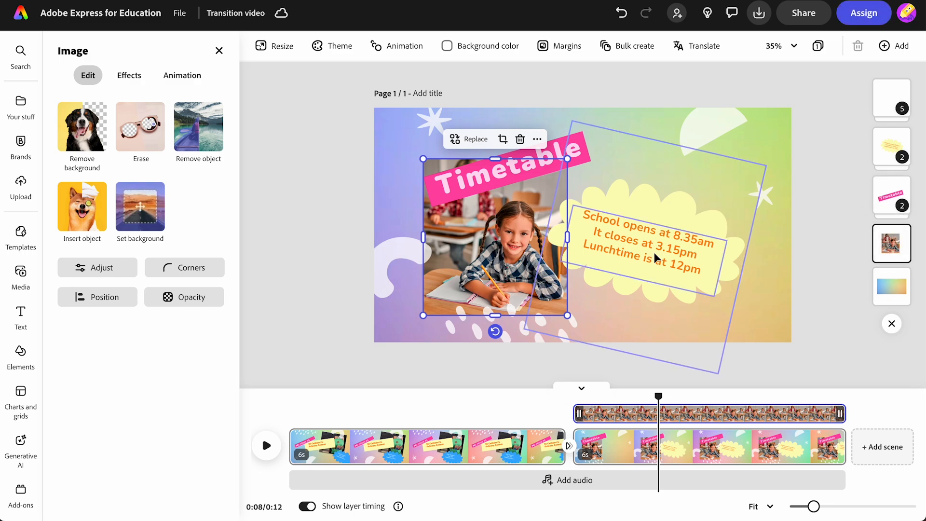
Step: Search stock photos for 'school lunchtime' and add a lunchtime photo to the scene
{"action": "left_click", "coordinate": [322, 244]}
{"action": "left_click", "coordinate": [111, 166]}
{"action": "type", "text": "lunchtime"}
{"action": "key", "text": "Return"}
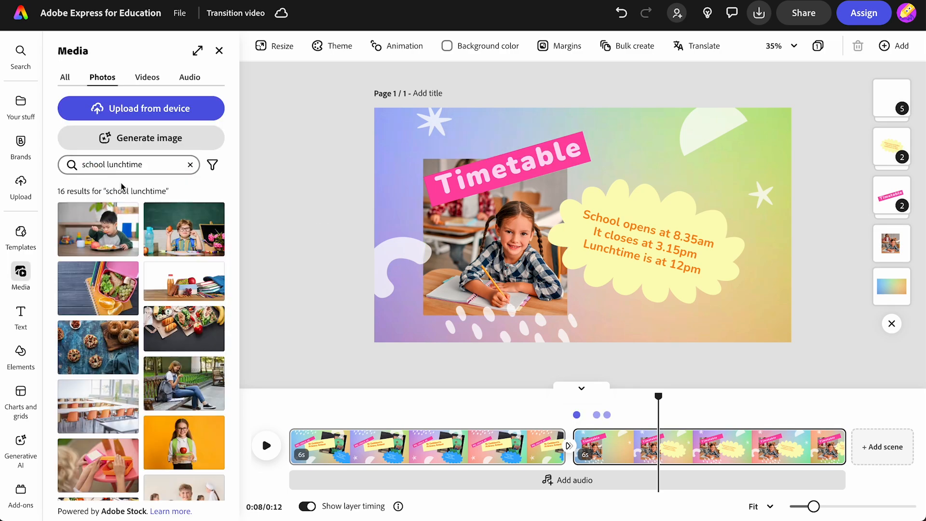
{"action": "left_click", "coordinate": [98, 236]}
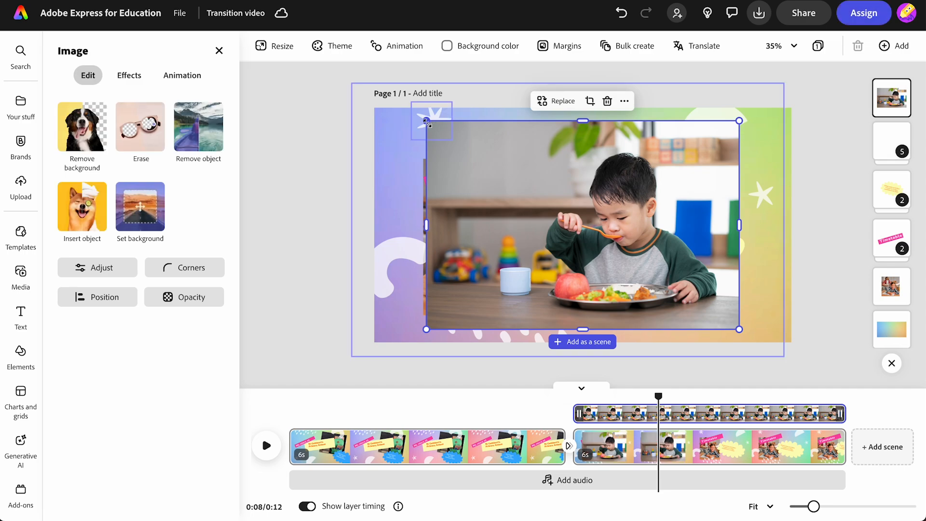
Step: Shrink the lunchtime photo into the top right, trim its top, and layer it behind the cloud
{"action": "left_click_drag", "start_coordinate": [426, 122], "coordinate": [566, 159]}
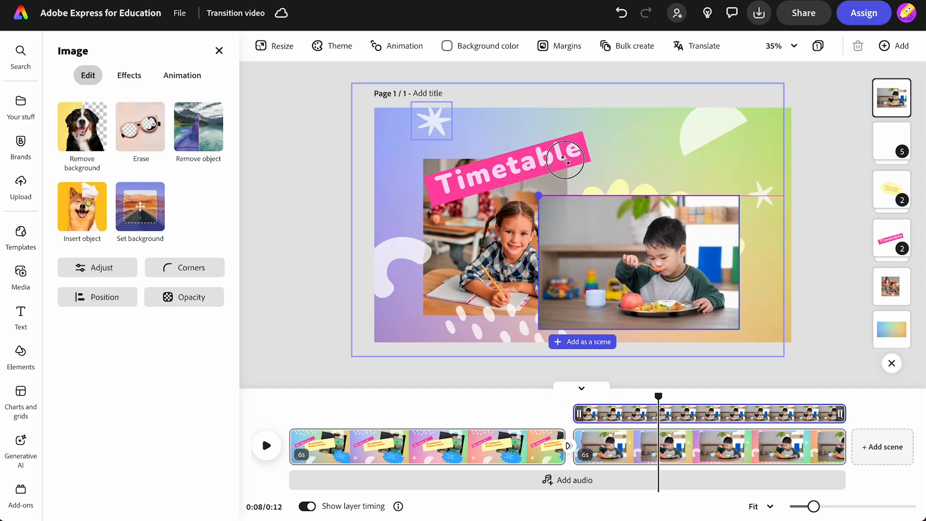
{"action": "left_click_drag", "start_coordinate": [608, 284], "coordinate": [651, 246]}
{"action": "left_click_drag", "start_coordinate": [781, 292], "coordinate": [740, 269]}
{"action": "left_click_drag", "start_coordinate": [648, 252], "coordinate": [661, 215]}
{"action": "left_click_drag", "start_coordinate": [680, 121], "coordinate": [681, 131]}
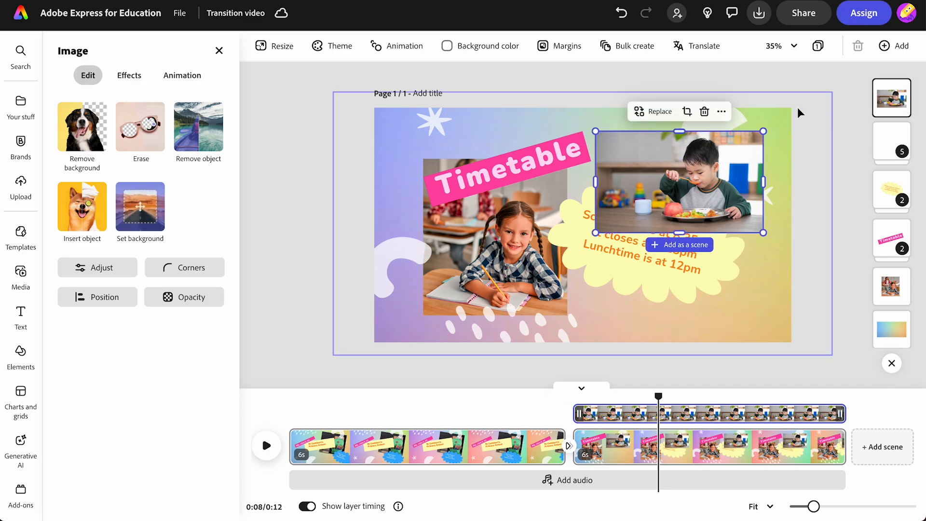
{"action": "left_click_drag", "start_coordinate": [887, 101], "coordinate": [874, 246]}
{"action": "left_click", "coordinate": [822, 286]}
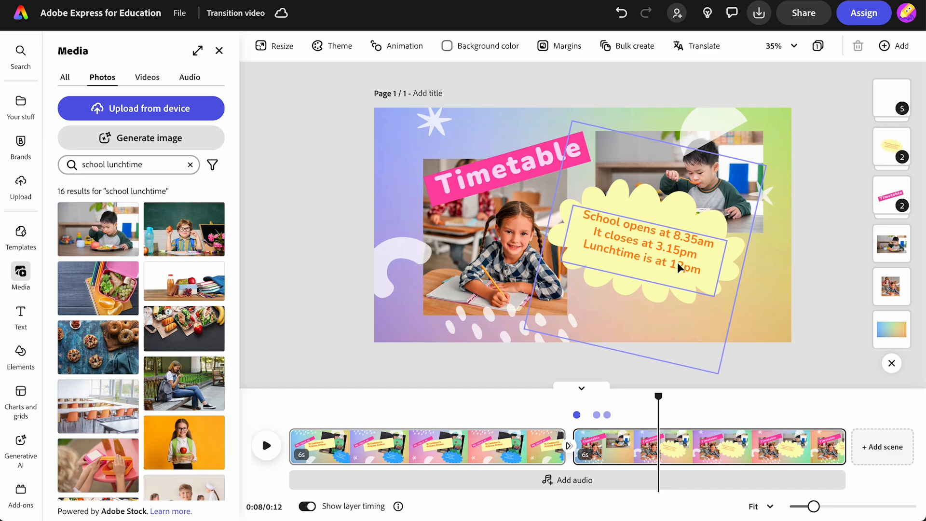
Step: Move the timetable text cloud down and to the right
{"action": "left_click", "coordinate": [658, 247]}
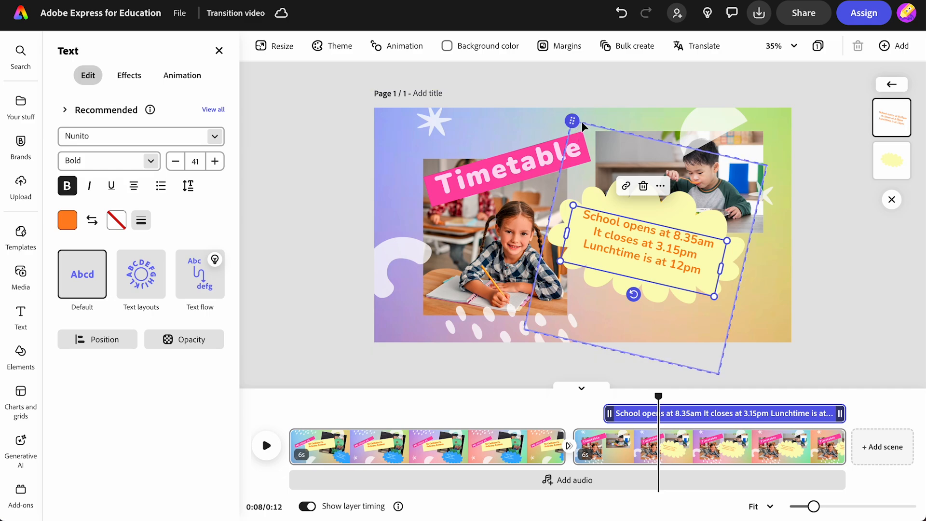
{"action": "left_click_drag", "start_coordinate": [573, 120], "coordinate": [596, 153]}
{"action": "left_click", "coordinate": [306, 262]}
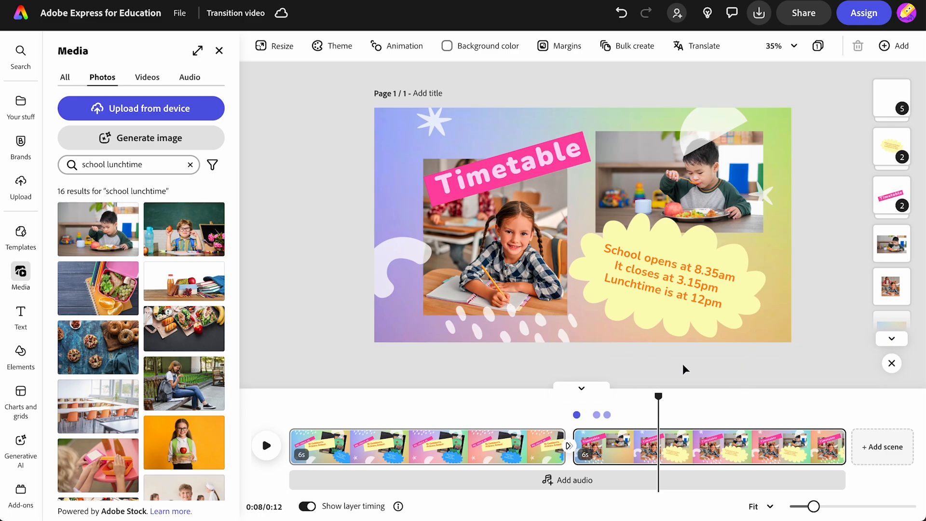
Step: Duplicate the second scene and move playback into the new third scene
{"action": "right_click", "coordinate": [826, 442]}
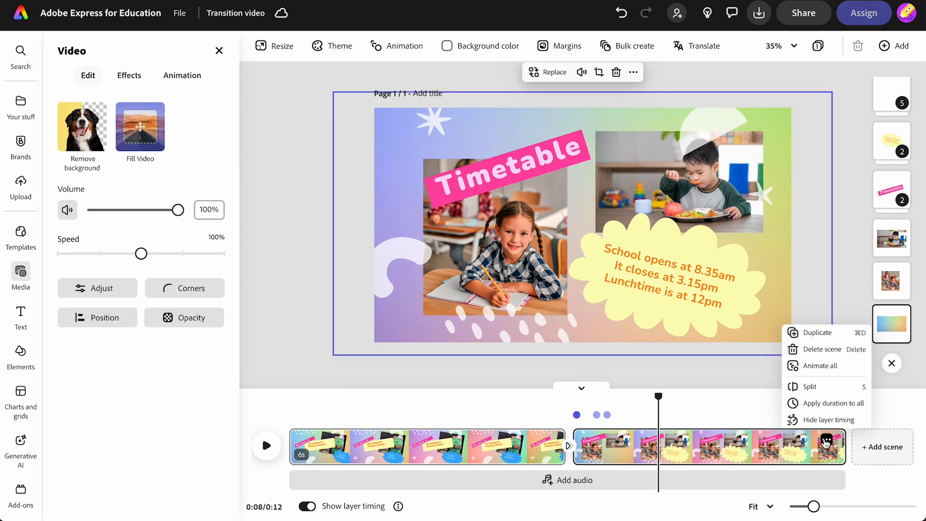
{"action": "left_click", "coordinate": [799, 333]}
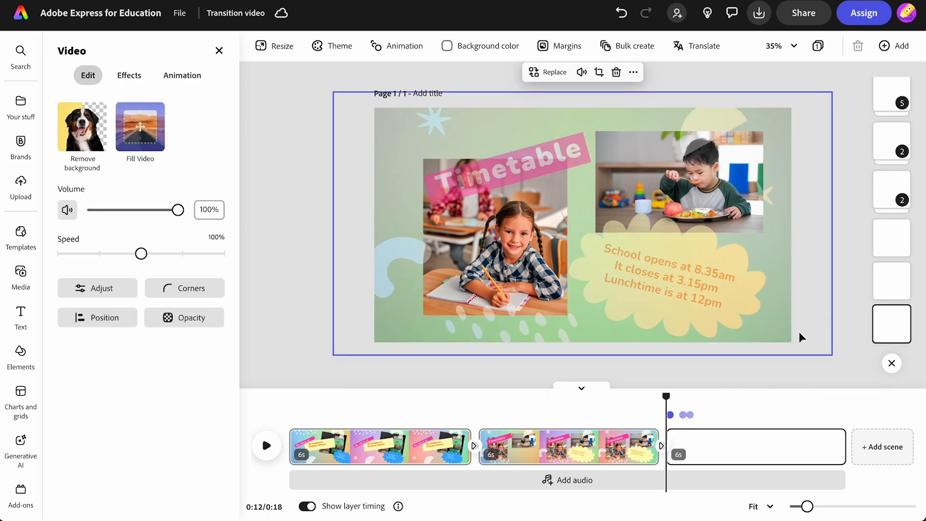
{"action": "left_click_drag", "start_coordinate": [665, 394], "coordinate": [746, 392]}
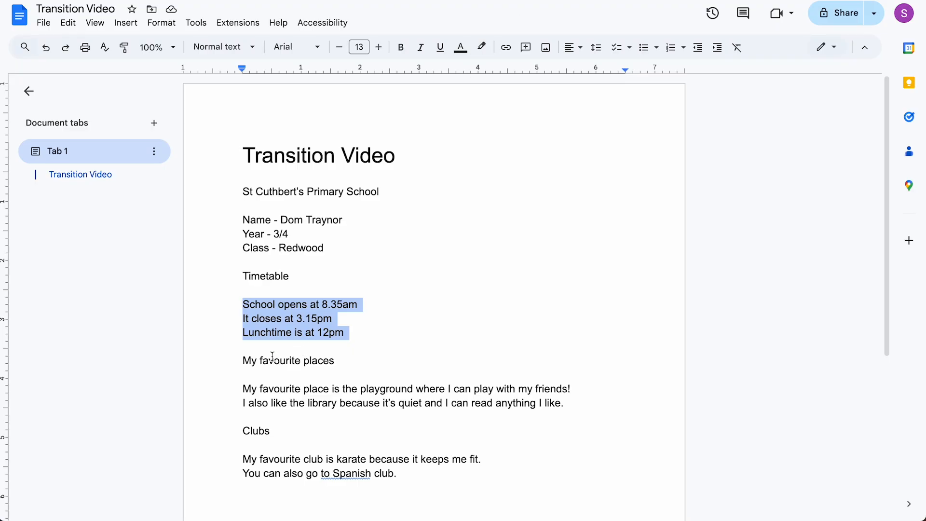
Step: Replace the Timetable banner with 'My favourite places' from the notes, at size 49
{"action": "triple_click", "coordinate": [270, 357]}
{"action": "key", "text": "ctrl+c"}
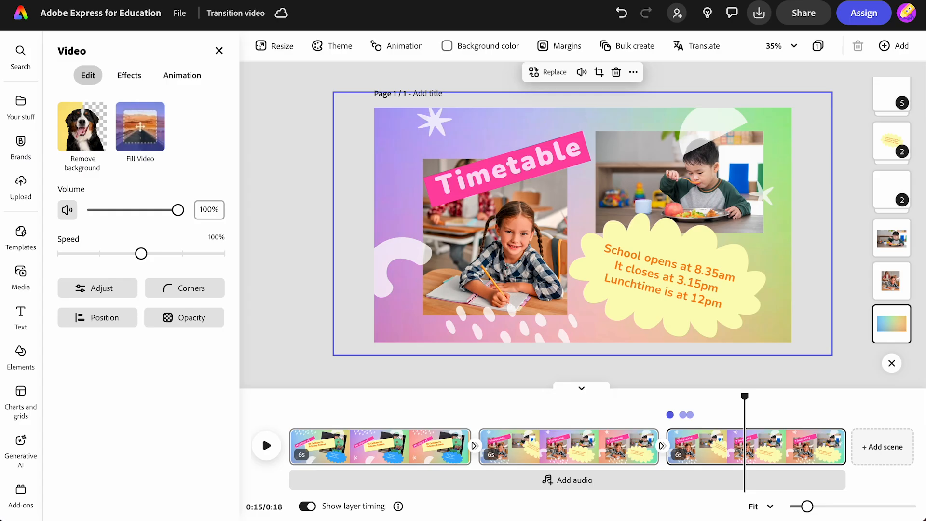
{"action": "left_click", "coordinate": [499, 167]}
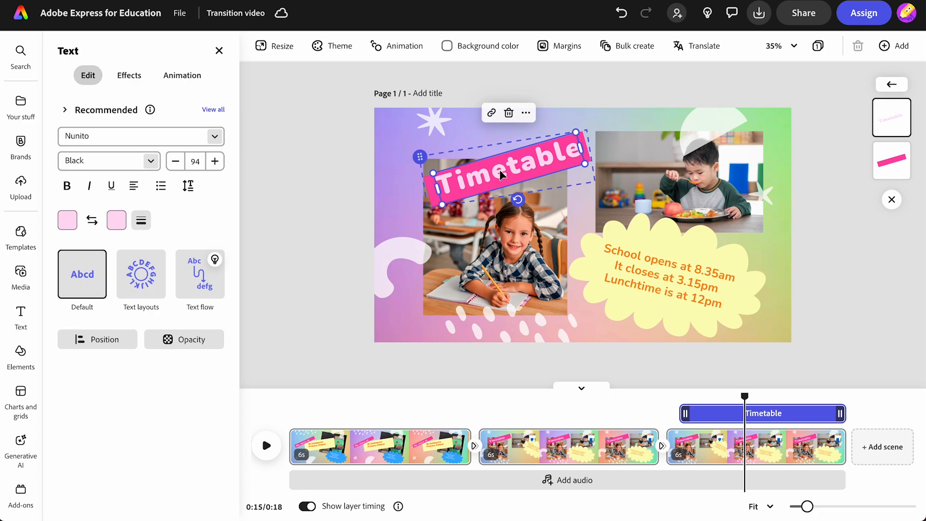
{"action": "left_click", "coordinate": [499, 167]}
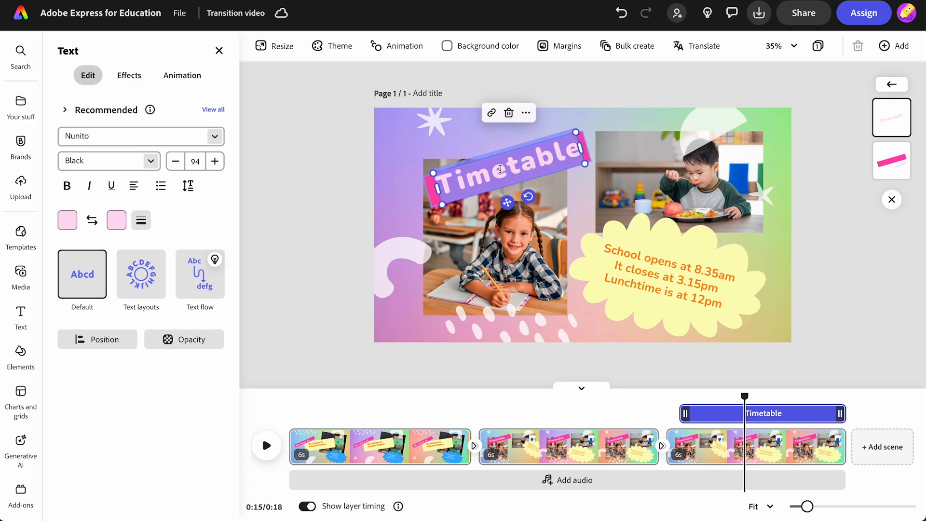
{"action": "key", "text": "ctrl+v"}
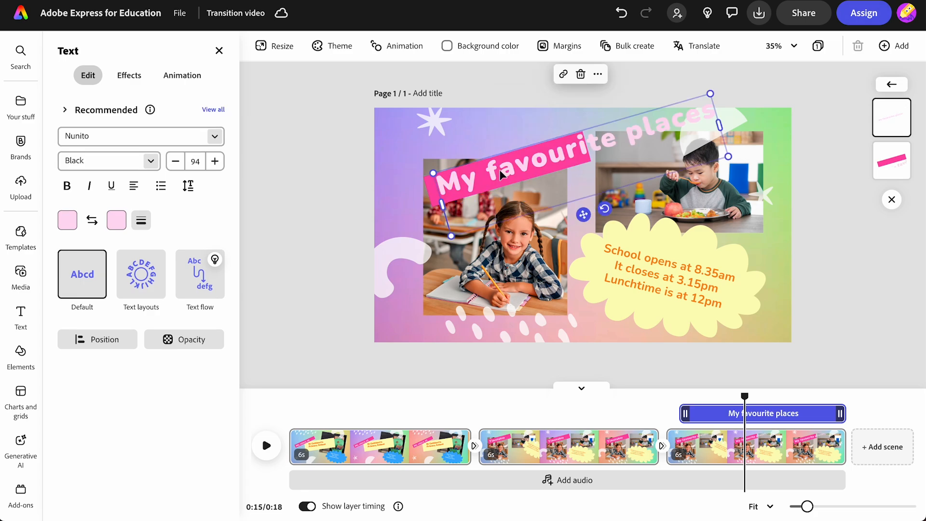
{"action": "left_click", "coordinate": [176, 162]}
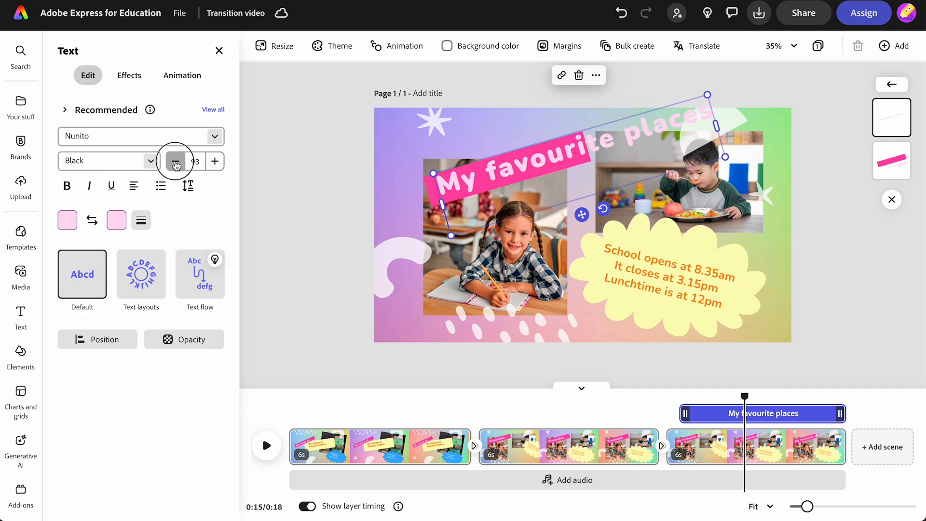
{"action": "left_click_drag", "start_coordinate": [512, 215], "coordinate": [510, 215]}
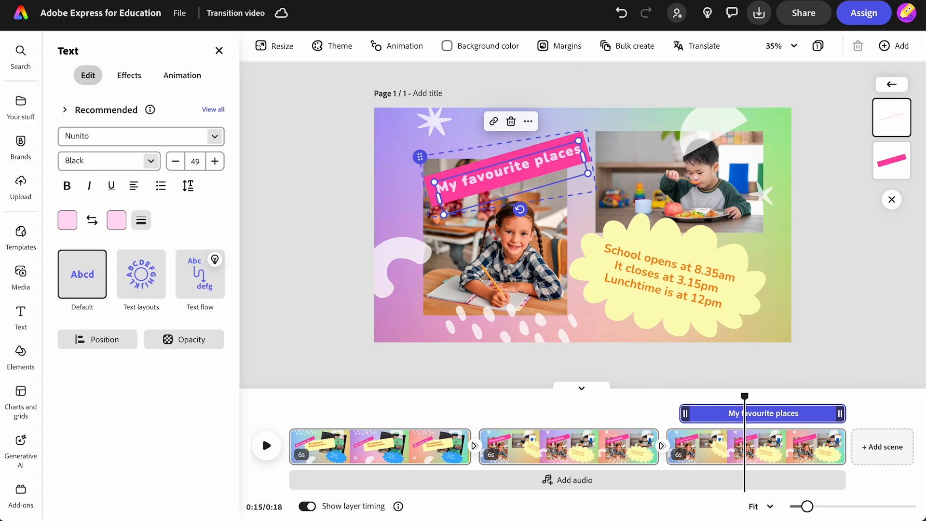
Step: Rewrite the cloud text about the playground and classroom reading corner, at size 36
{"action": "double_click", "coordinate": [652, 275]}
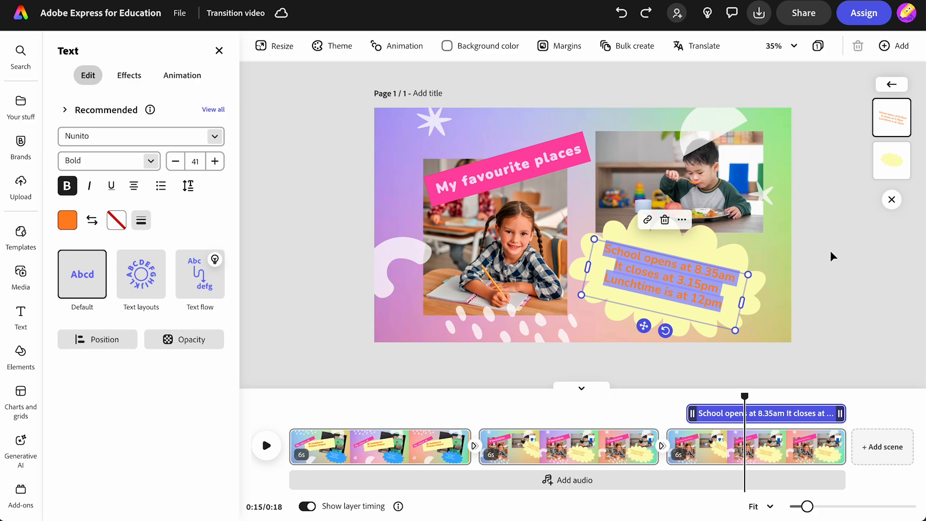
{"action": "type", "text": "My"}
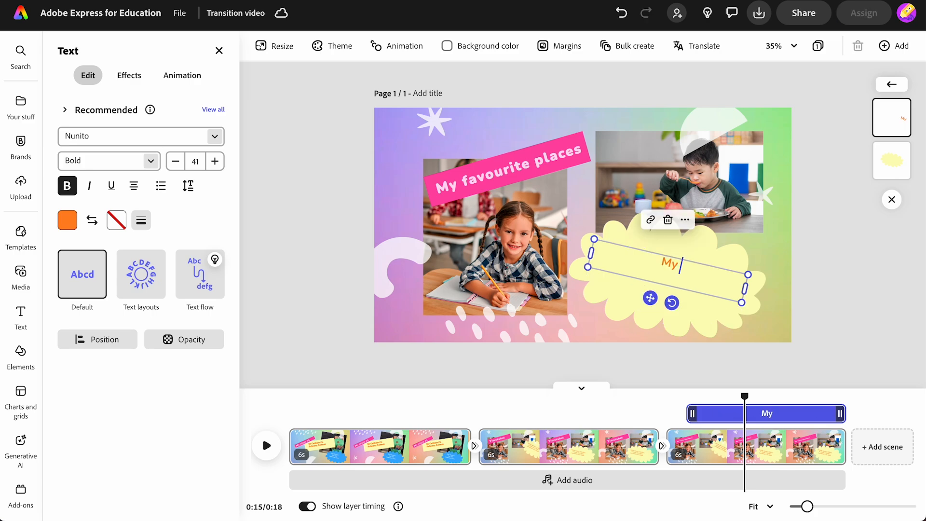
{"action": "type", "text": " favourite place is the playground and I also love the reading corner in my classroom"}
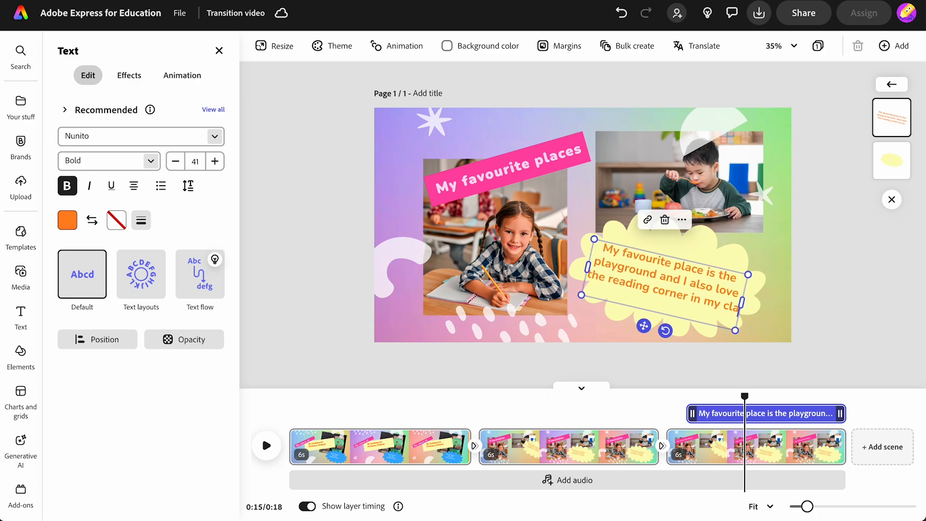
{"action": "left_click", "coordinate": [176, 162]}
{"action": "left_click", "coordinate": [176, 162]}
{"action": "left_click", "coordinate": [177, 162]}
{"action": "left_click", "coordinate": [176, 162]}
{"action": "left_click", "coordinate": [177, 162]}
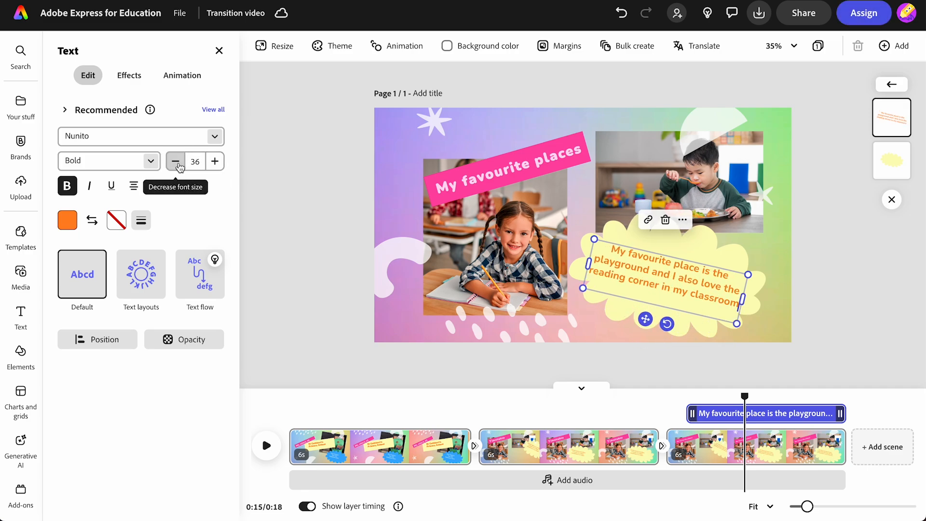
Step: Replace the girl photo with a hopscotch image from a 'playground' stock search
{"action": "left_click", "coordinate": [474, 260]}
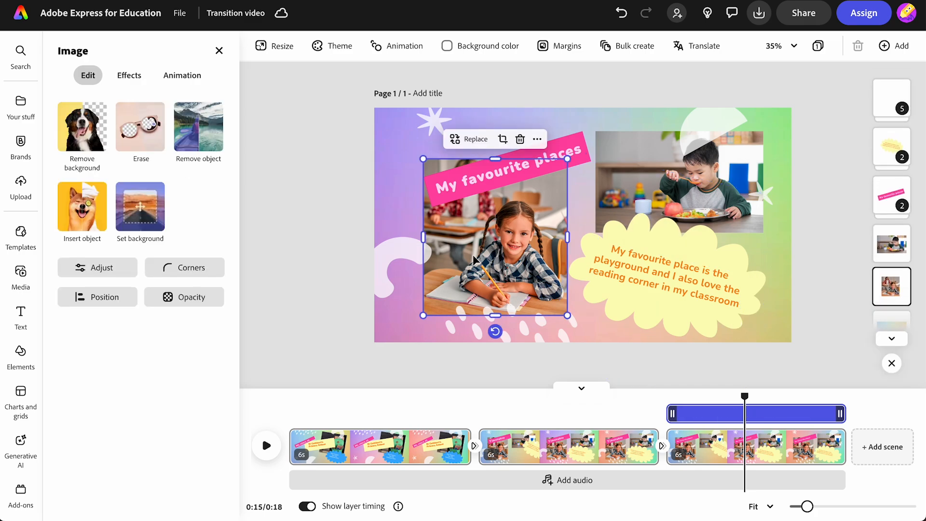
{"action": "left_click", "coordinate": [473, 141]}
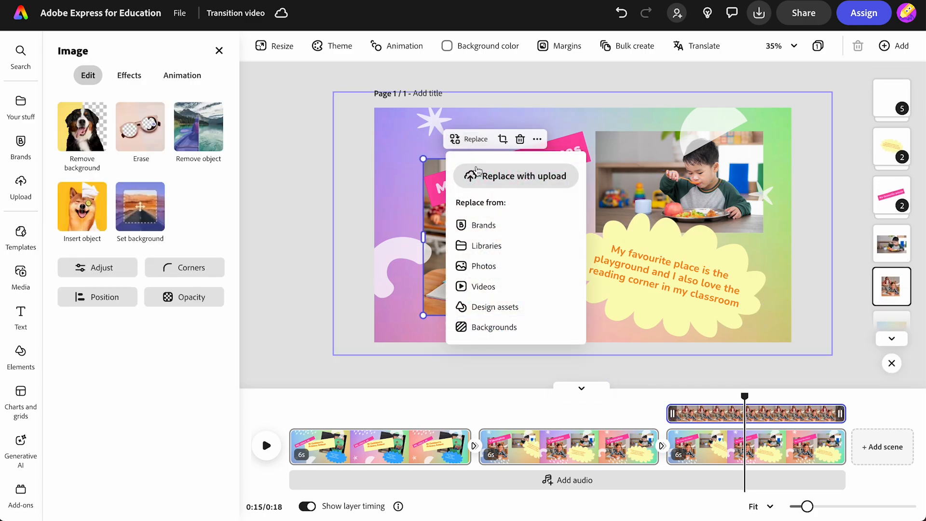
{"action": "left_click", "coordinate": [483, 266]}
{"action": "triple_click", "coordinate": [130, 136]}
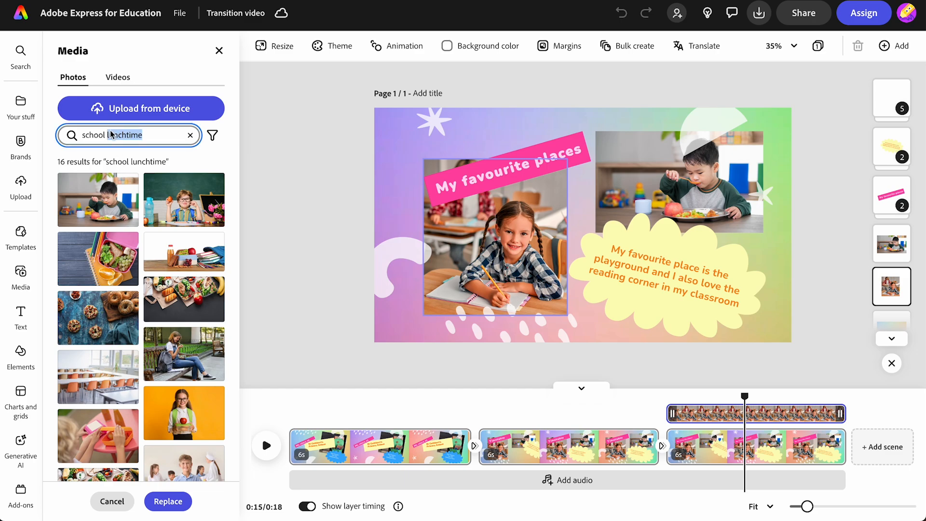
{"action": "type", "text": "playground"}
{"action": "key", "text": "Return"}
{"action": "scroll", "coordinate": [139, 313], "scroll_direction": "down", "scroll_amount": 10}
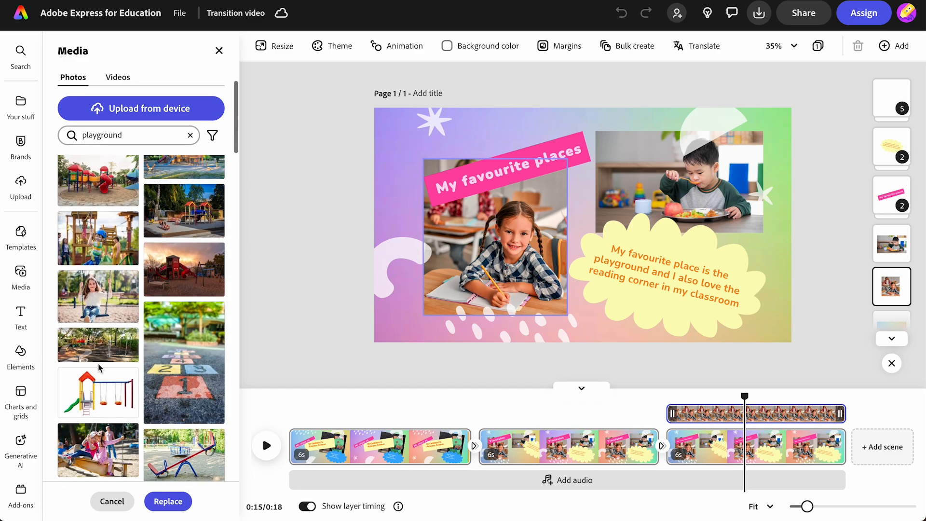
{"action": "left_click", "coordinate": [180, 376]}
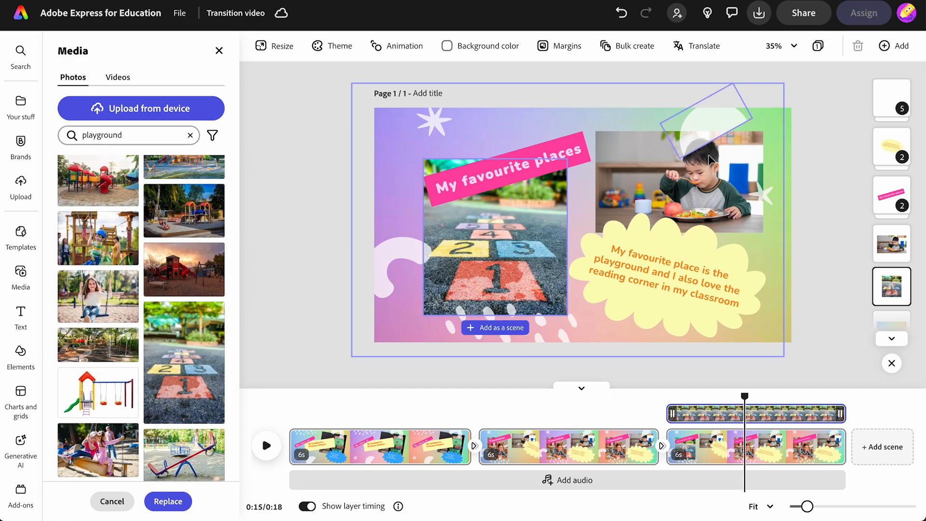
Step: Replace the lunchtime photo with a 'child reading' stock photo
{"action": "left_click", "coordinate": [700, 181]}
{"action": "left_click", "coordinate": [655, 112]}
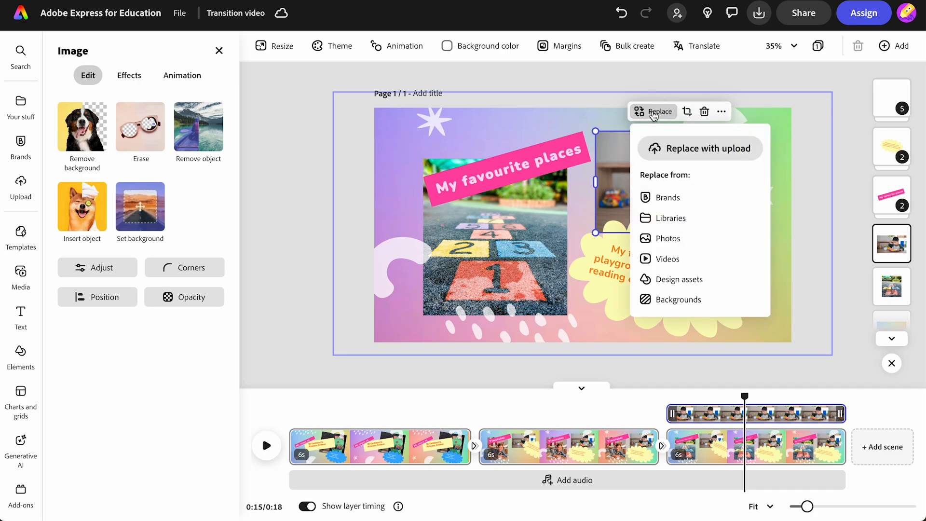
{"action": "left_click", "coordinate": [675, 238]}
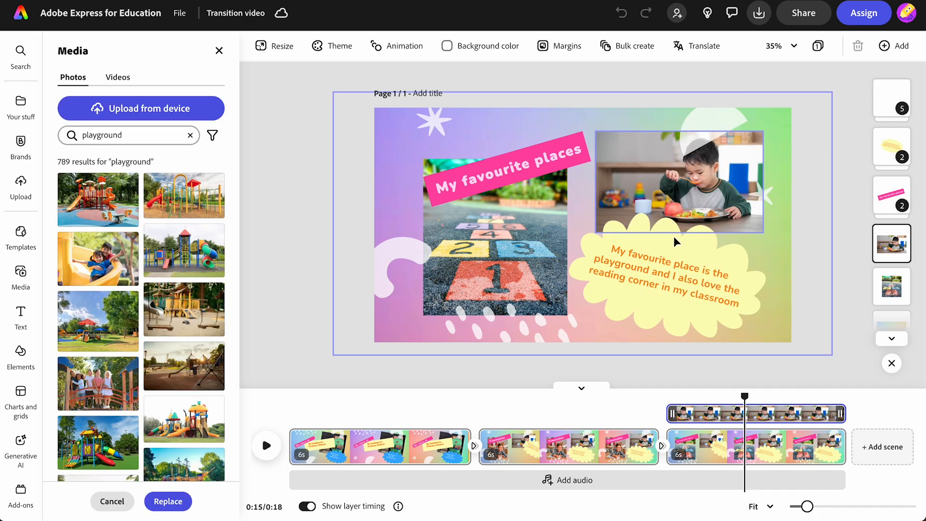
{"action": "double_click", "coordinate": [110, 134]}
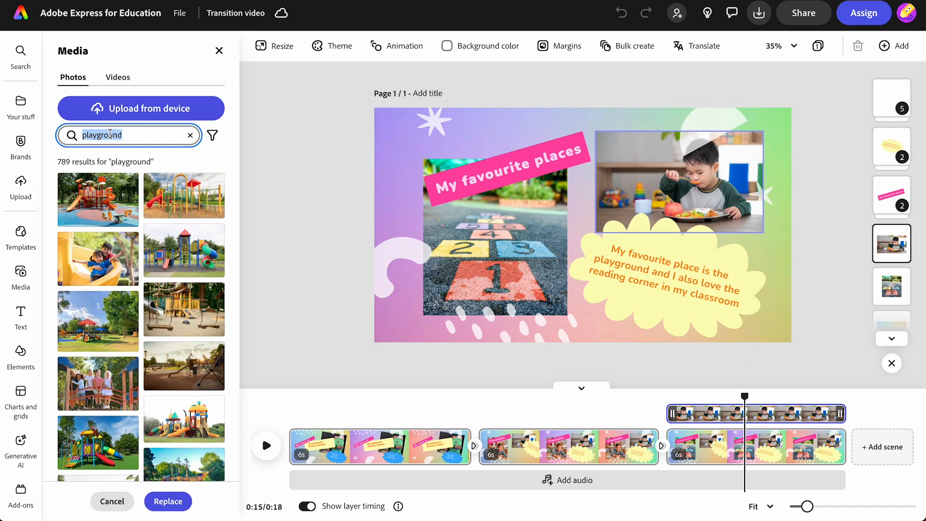
{"action": "type", "text": "child reading"}
{"action": "key", "text": "Return"}
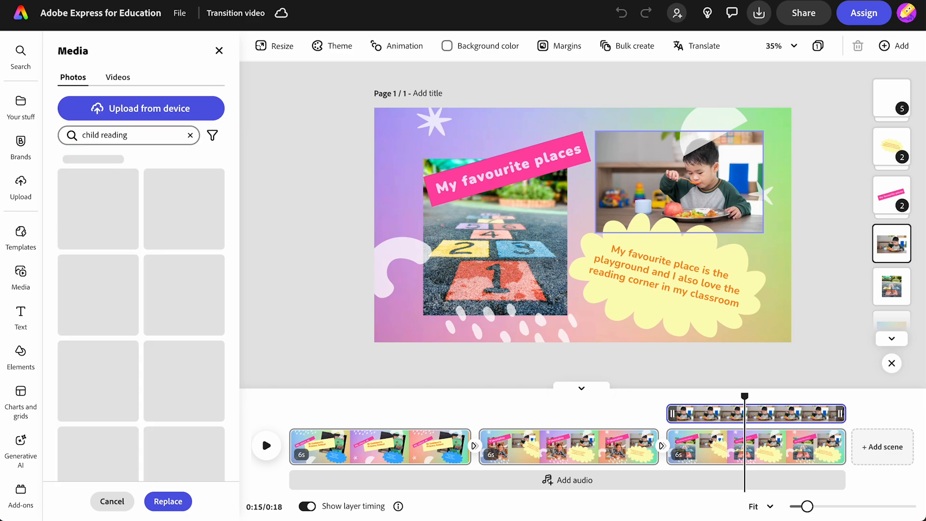
{"action": "left_click", "coordinate": [169, 259]}
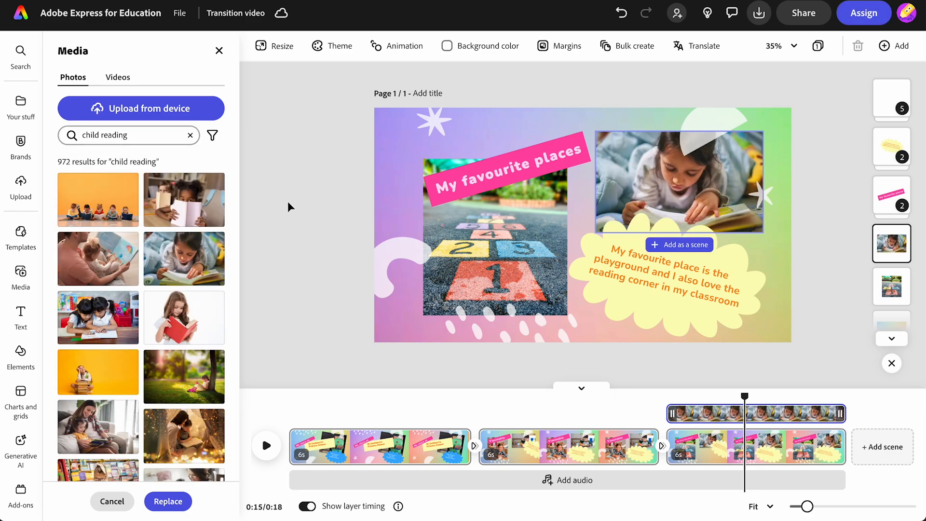
Step: Apply a Duotone effect to the background video using pale yellow, with shadow and highlight colours swapped
{"action": "left_click", "coordinate": [388, 173]}
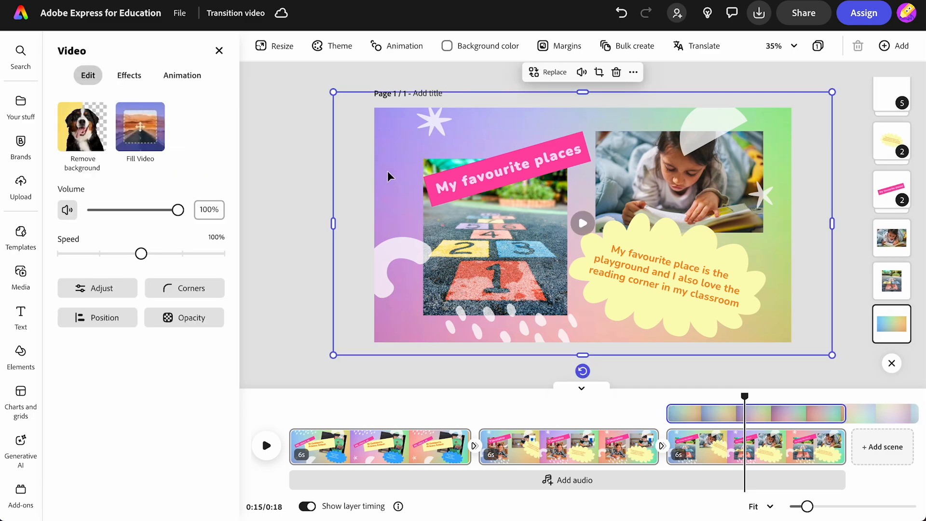
{"action": "left_click", "coordinate": [129, 78]}
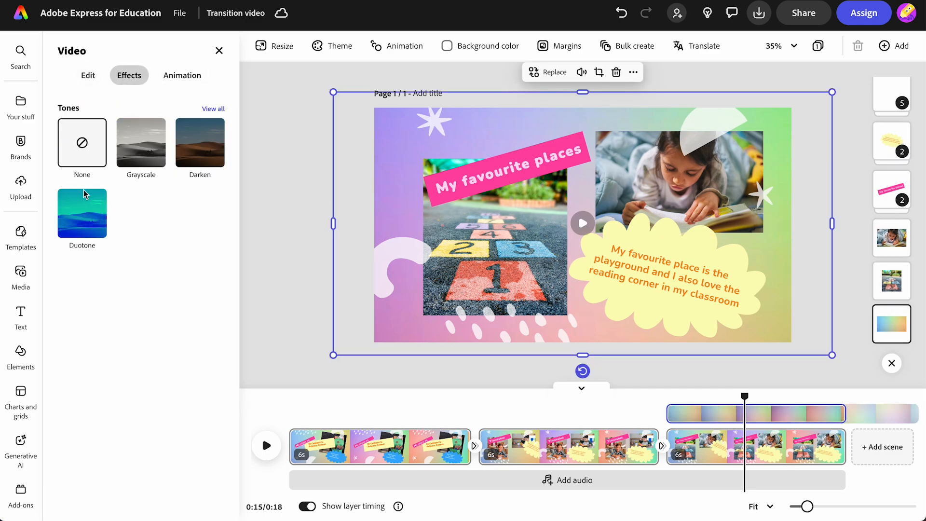
{"action": "left_click", "coordinate": [81, 214]}
{"action": "left_click", "coordinate": [82, 214]}
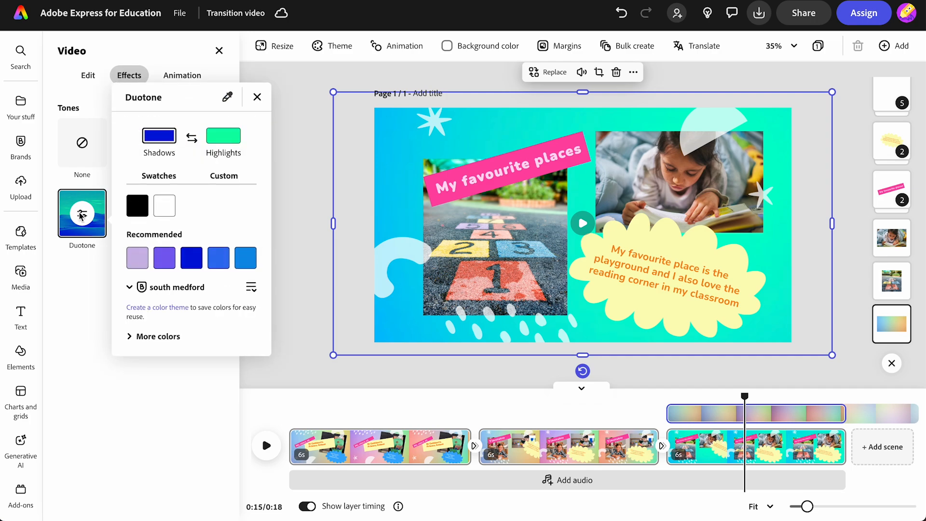
{"action": "left_click", "coordinate": [131, 340]}
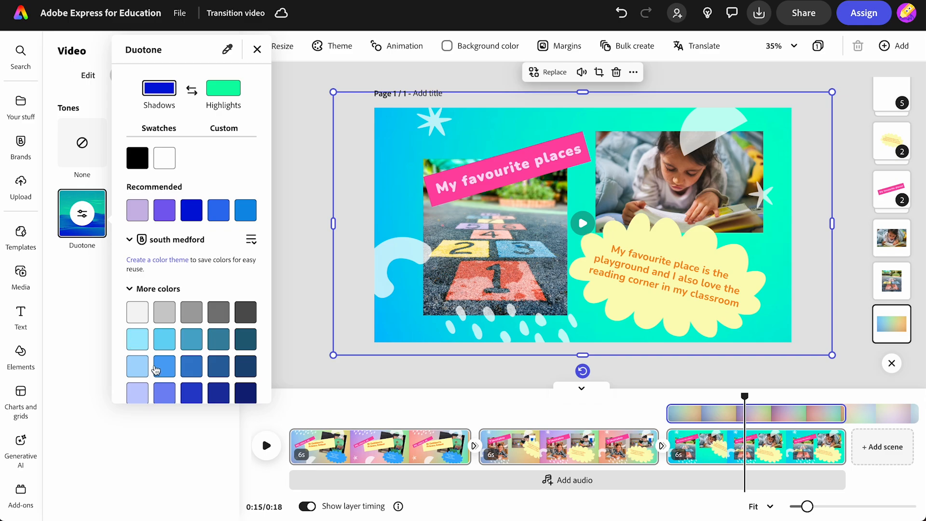
{"action": "scroll", "coordinate": [159, 369], "scroll_direction": "down", "scroll_amount": 5}
{"action": "left_click", "coordinate": [163, 296]}
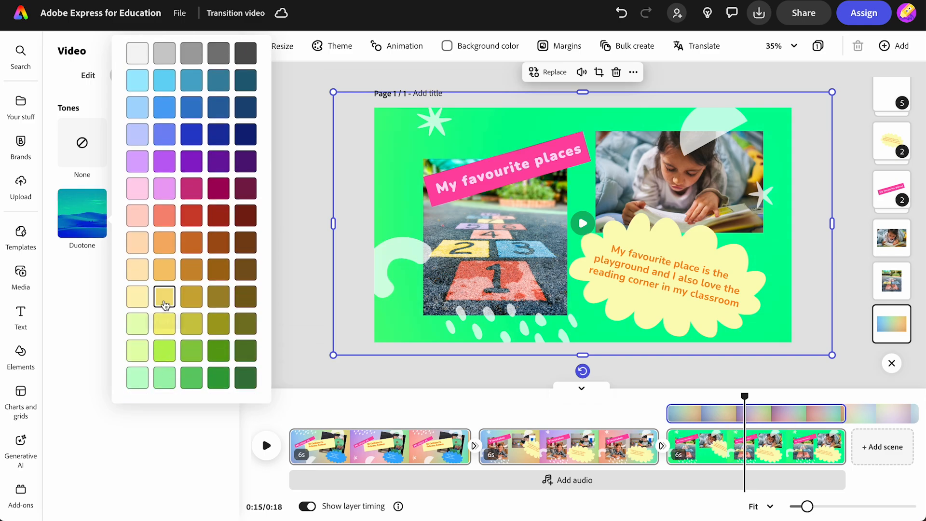
{"action": "scroll", "coordinate": [145, 242], "scroll_direction": "up", "scroll_amount": 10}
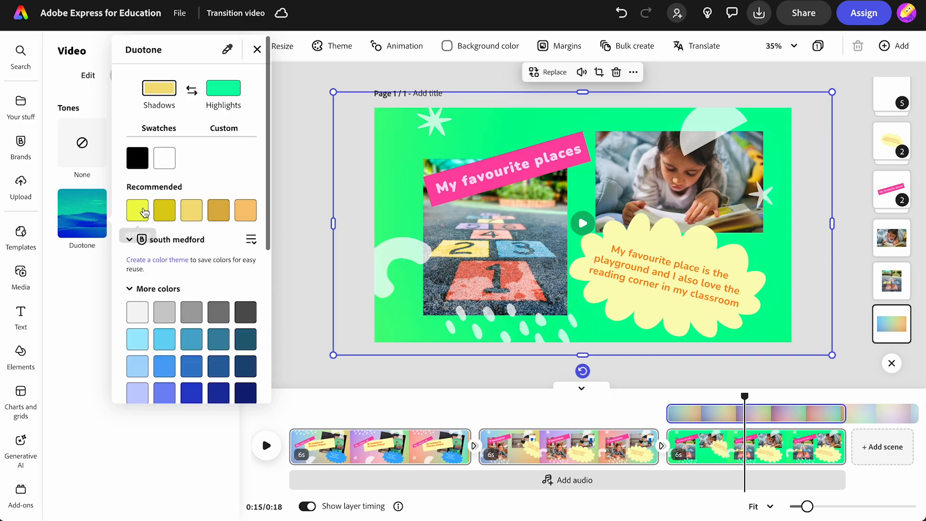
{"action": "left_click", "coordinate": [192, 89]}
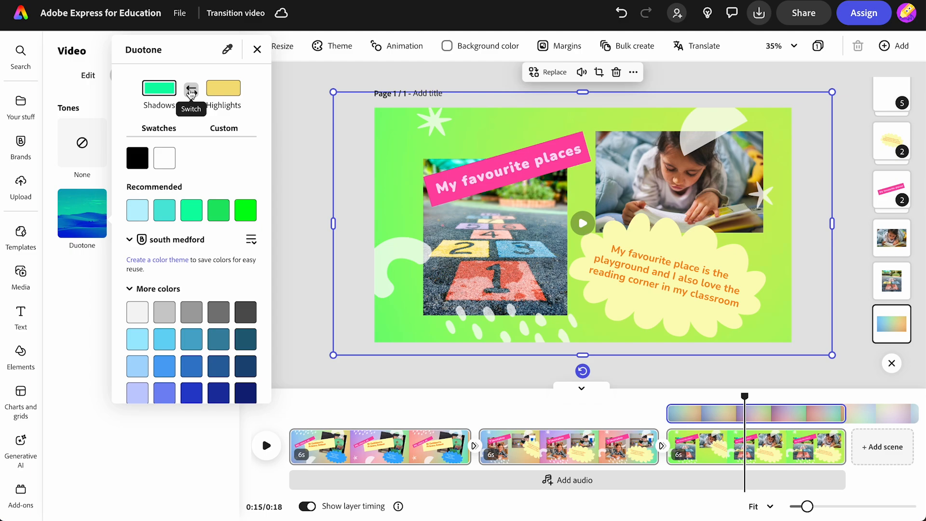
{"action": "left_click", "coordinate": [674, 248]}
{"action": "left_click", "coordinate": [674, 256]}
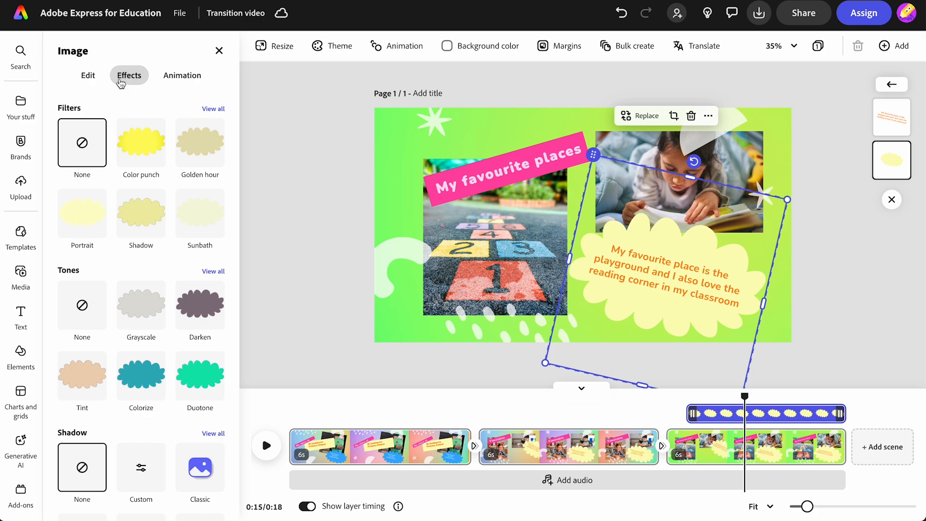
Step: Colorize the cloud shape teal blue and change its caption text to white
{"action": "left_click", "coordinate": [145, 150]}
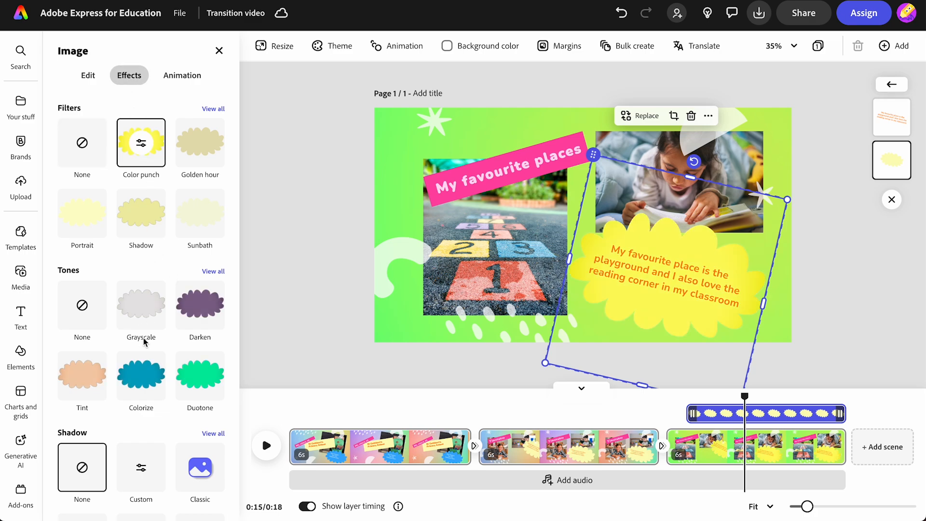
{"action": "left_click", "coordinate": [140, 384]}
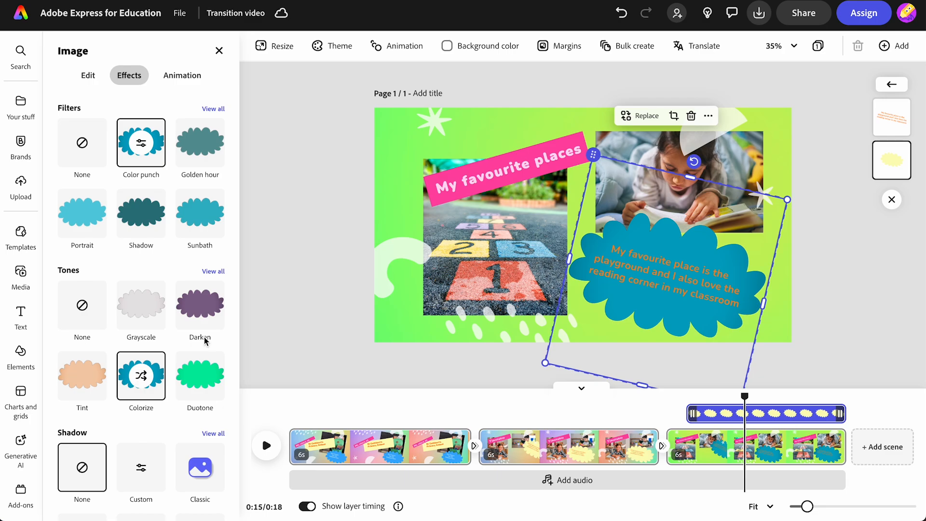
{"action": "left_click", "coordinate": [672, 278]}
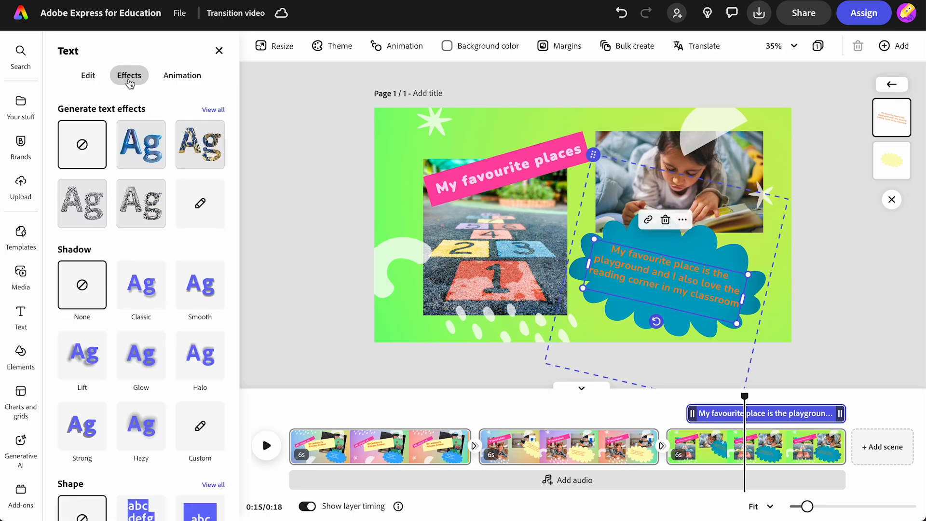
{"action": "left_click", "coordinate": [88, 75]}
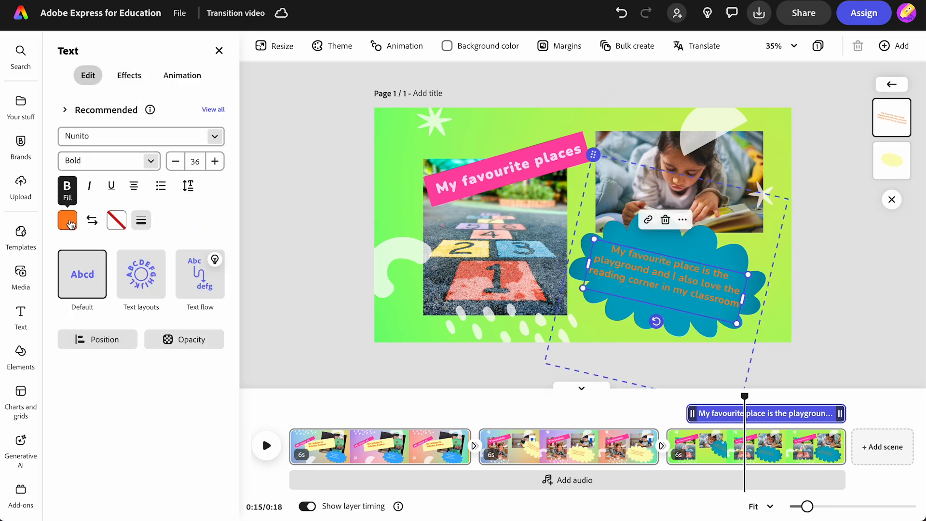
{"action": "left_click", "coordinate": [68, 220]}
{"action": "left_click", "coordinate": [130, 182]}
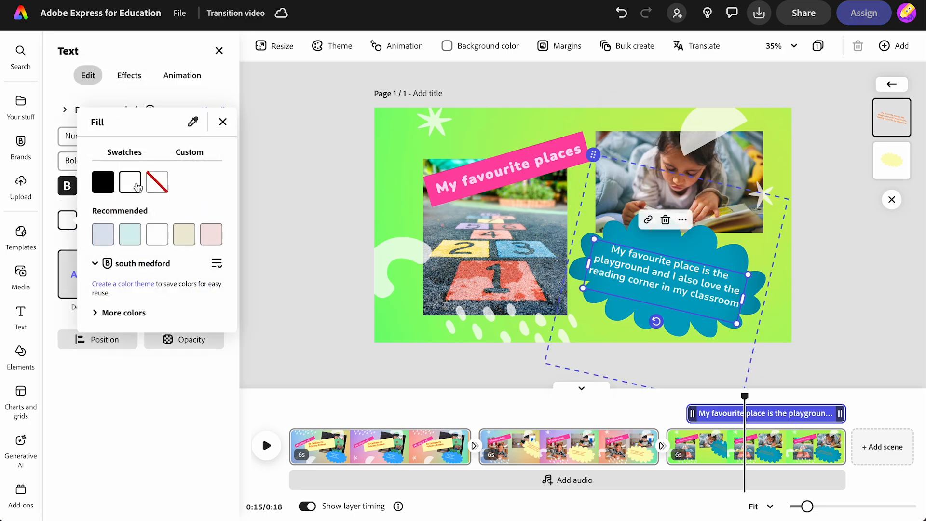
{"action": "left_click", "coordinate": [317, 192]}
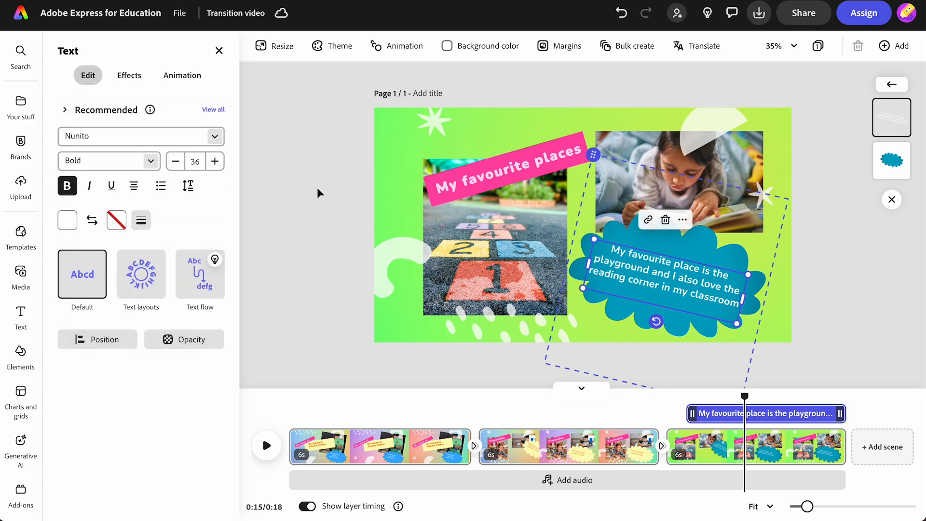
{"action": "left_click", "coordinate": [317, 187]}
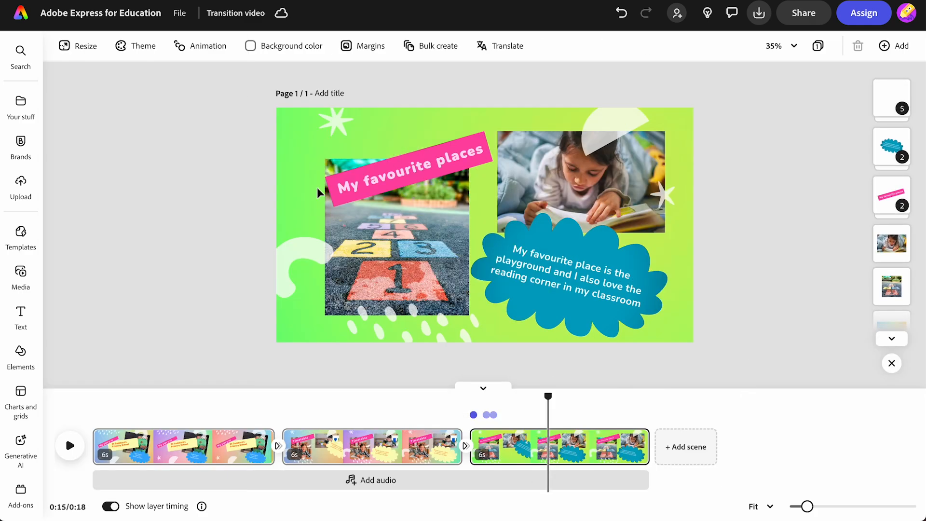
Step: Duplicate the third scene to create the Clubs scene, then review each scene
{"action": "left_click", "coordinate": [631, 440]}
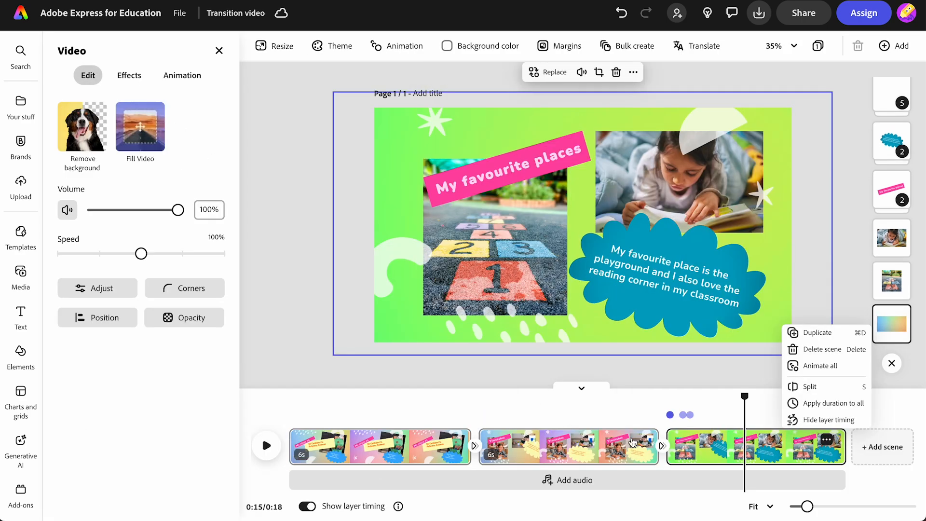
{"action": "left_click", "coordinate": [801, 334]}
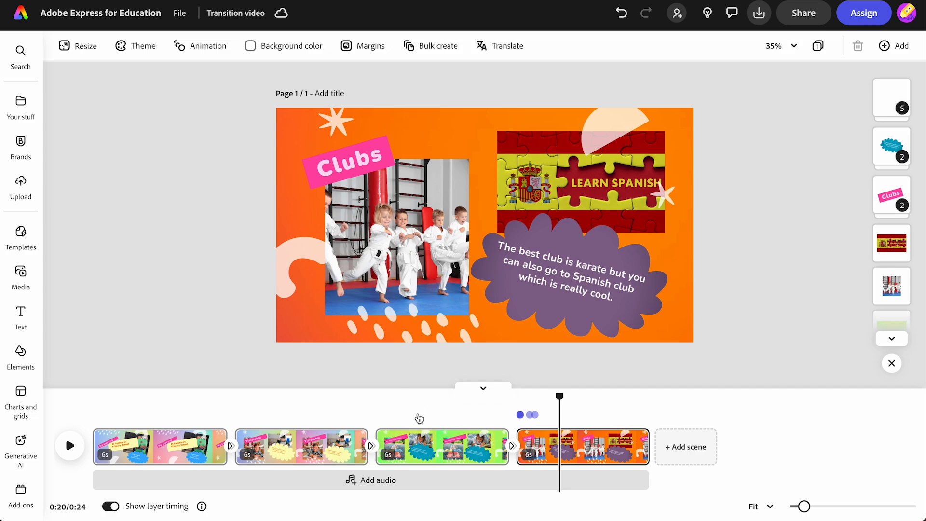
{"action": "left_click", "coordinate": [425, 445]}
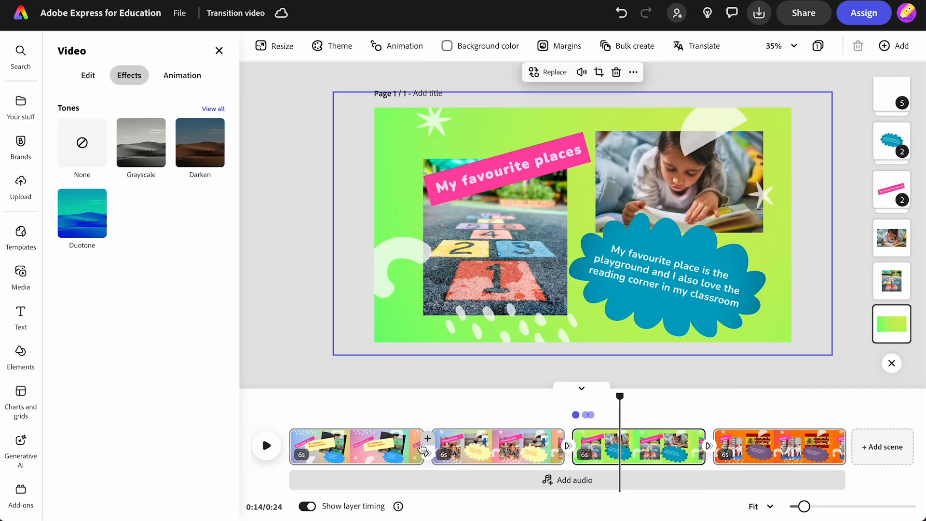
{"action": "left_click", "coordinate": [359, 446]}
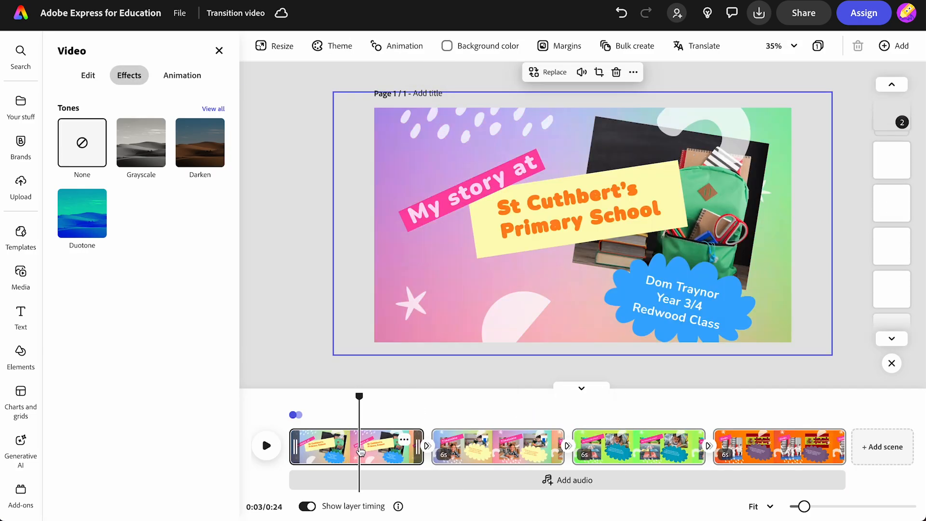
{"action": "left_click", "coordinate": [481, 456]}
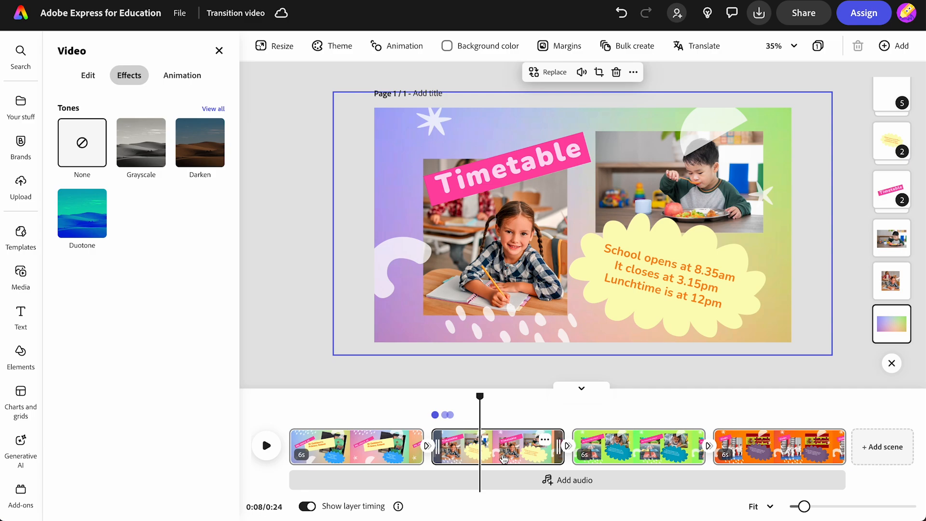
{"action": "left_click", "coordinate": [767, 454]}
Step: Move the Clubs scene before My favourite places and scrub back into the Timetable scene
{"action": "left_click_drag", "start_coordinate": [766, 450], "coordinate": [681, 464]}
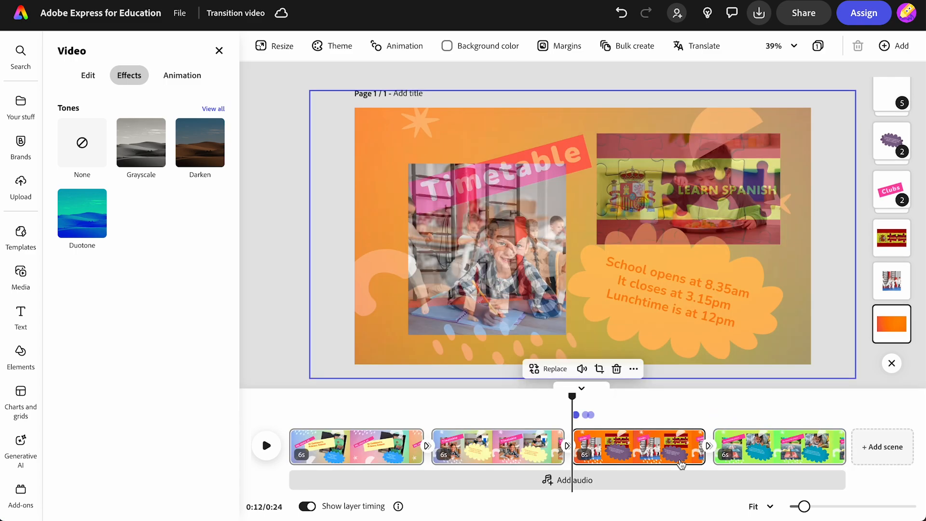
{"action": "left_click_drag", "start_coordinate": [572, 397], "coordinate": [461, 415]}
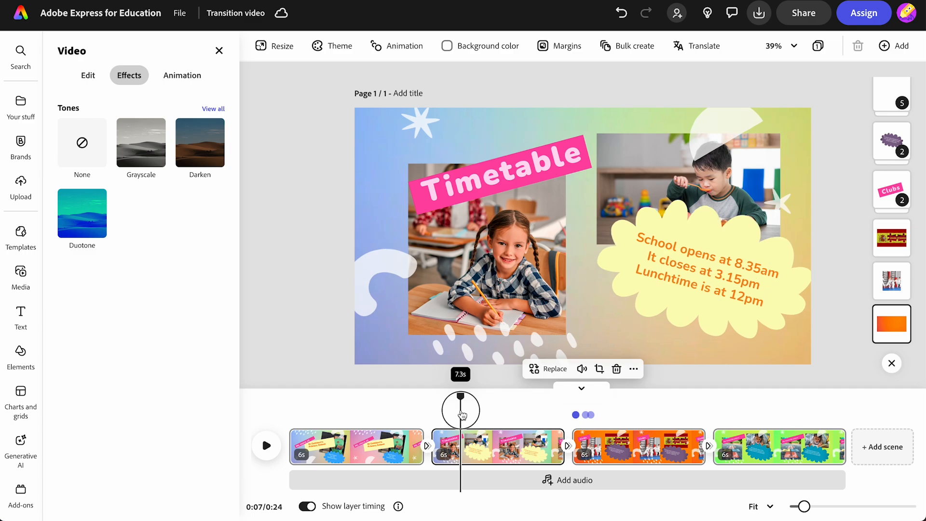
{"action": "mouse_move", "coordinate": [462, 413]}
{"action": "left_mouse_down"}
{"action": "mouse_move", "coordinate": [445, 414]}
{"action": "mouse_move", "coordinate": [462, 414]}
{"action": "mouse_move", "coordinate": [452, 419]}
{"action": "left_mouse_up"}
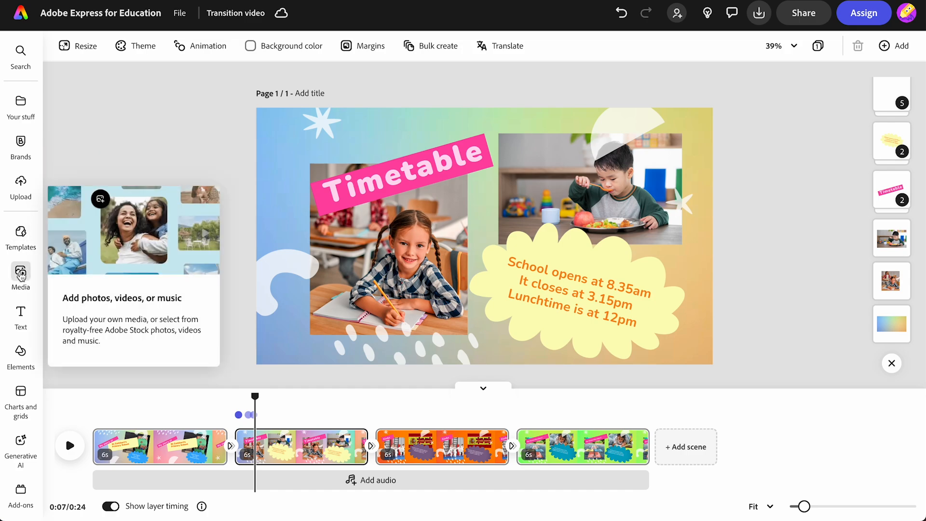
Step: Record a voiceover under the Timetable scene and stretch that scene to 9.4 seconds
{"action": "left_click", "coordinate": [21, 272]}
{"action": "left_click", "coordinate": [183, 79]}
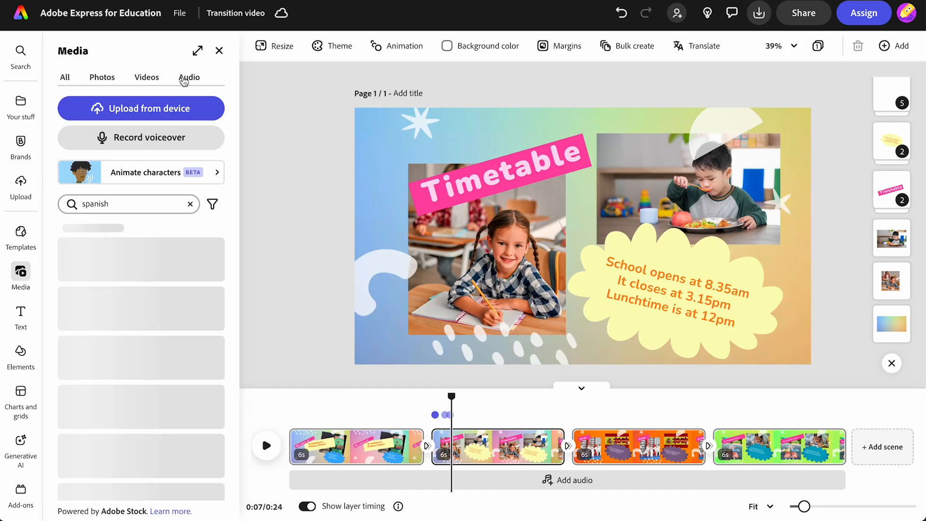
{"action": "left_click", "coordinate": [149, 137]}
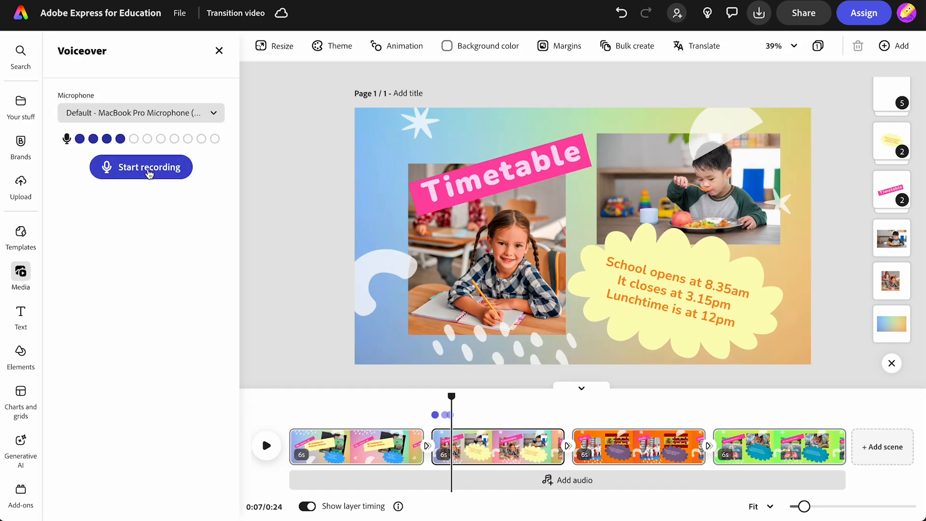
{"action": "left_click", "coordinate": [149, 169]}
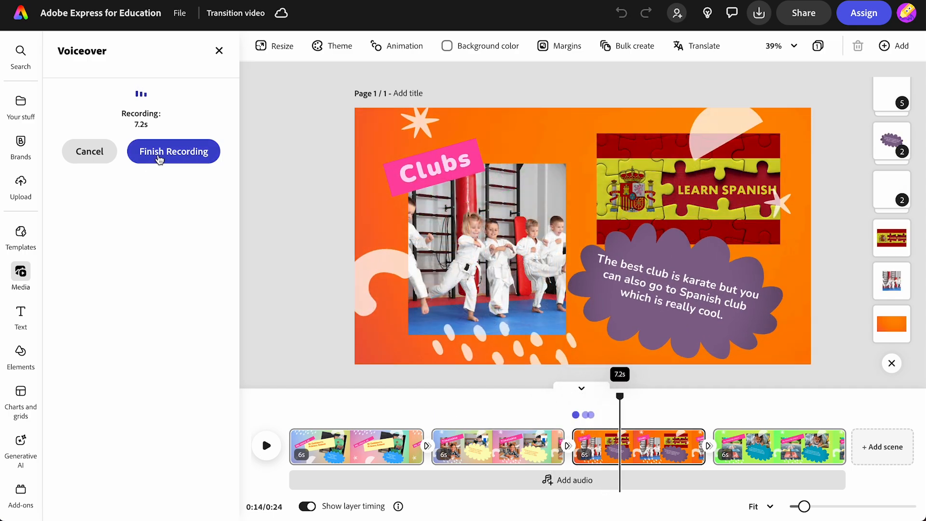
{"action": "left_click", "coordinate": [159, 156]}
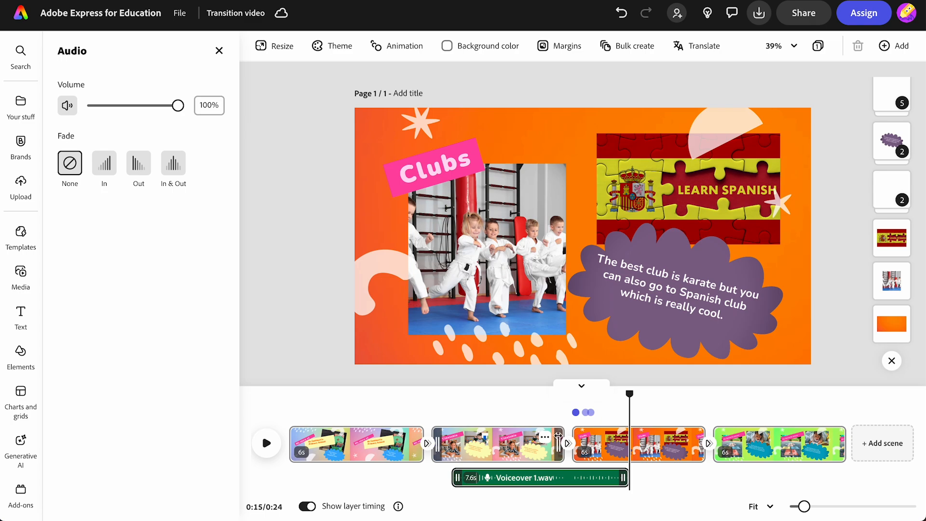
{"action": "left_click_drag", "start_coordinate": [558, 444], "coordinate": [636, 444]}
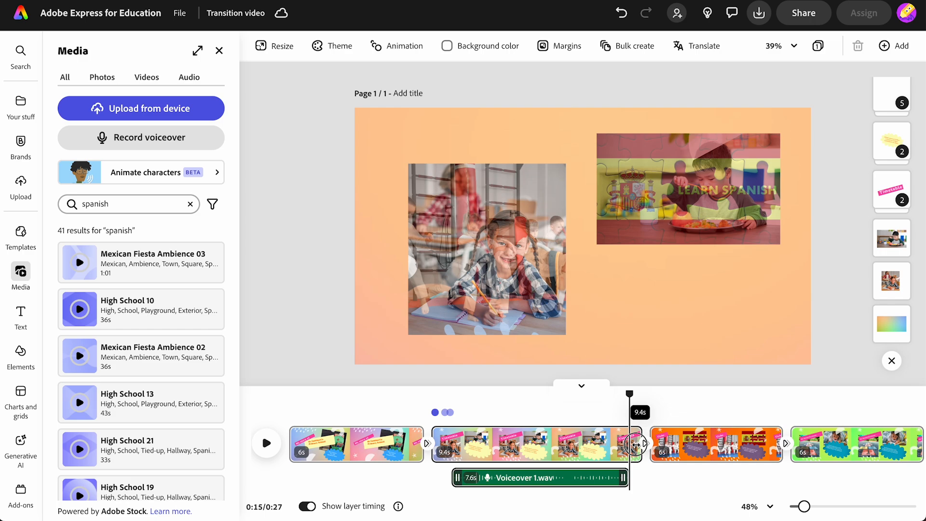
{"action": "left_click_drag", "start_coordinate": [636, 445], "coordinate": [636, 444]}
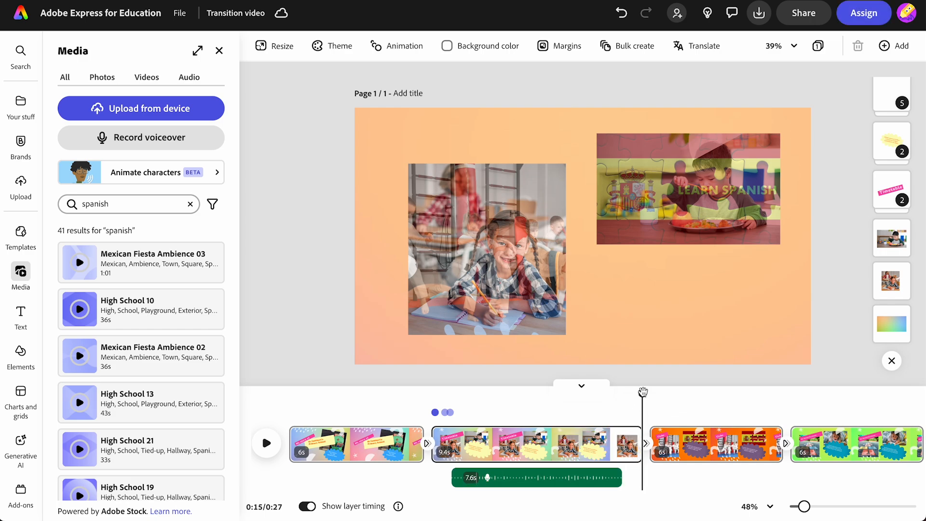
Step: Record voiceovers for the Clubs and My favourite places scenes
{"action": "left_click_drag", "start_coordinate": [643, 391], "coordinate": [673, 392]}
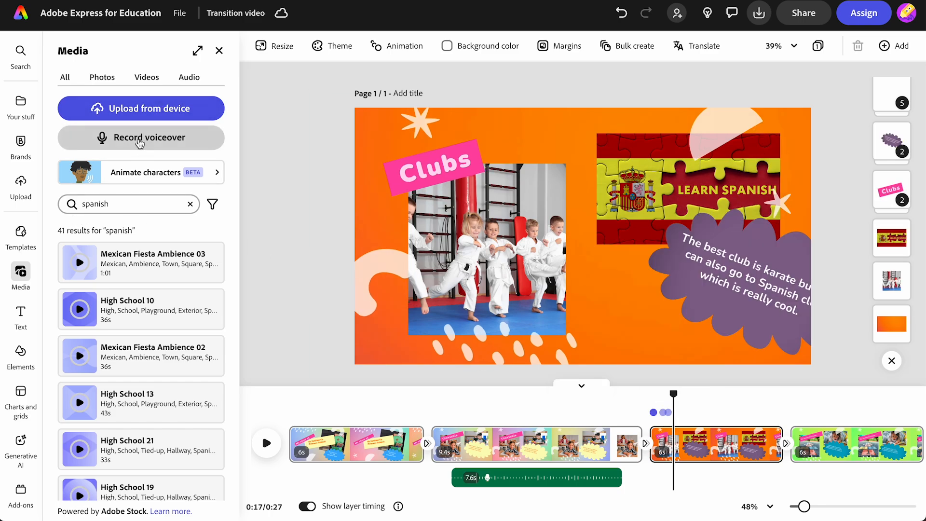
{"action": "left_click", "coordinate": [139, 144]}
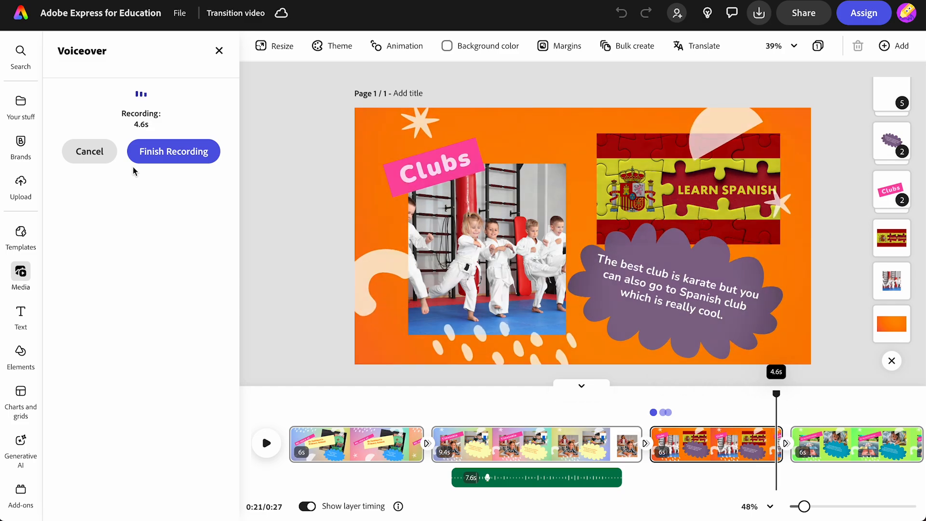
{"action": "left_click", "coordinate": [174, 149]}
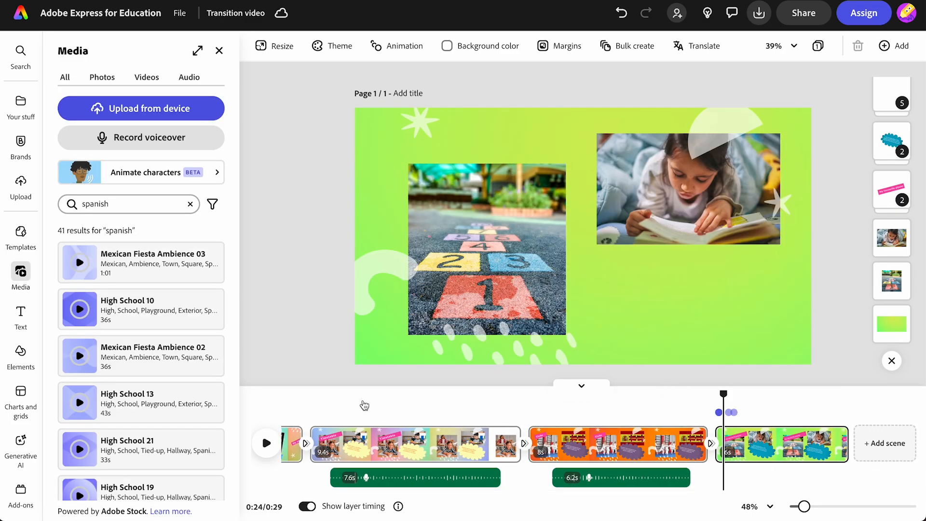
{"action": "left_click", "coordinate": [132, 144]}
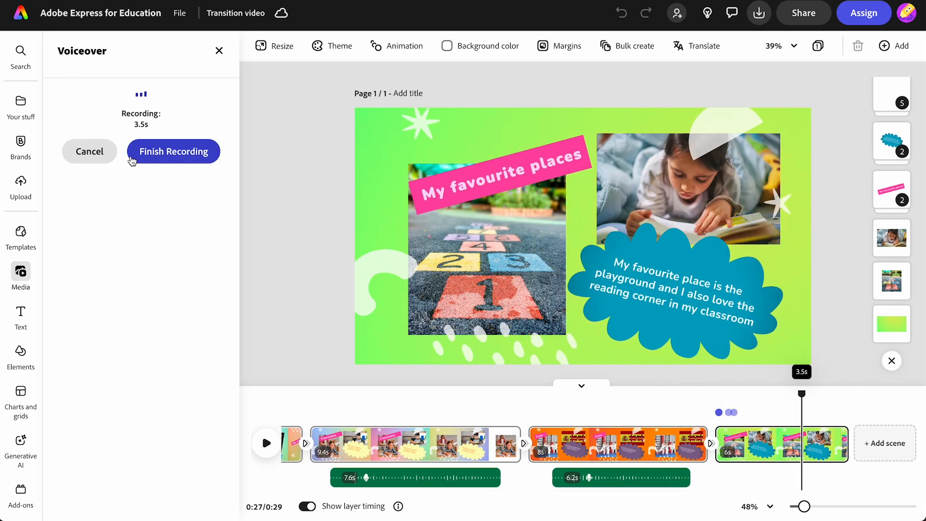
{"action": "left_click", "coordinate": [145, 153]}
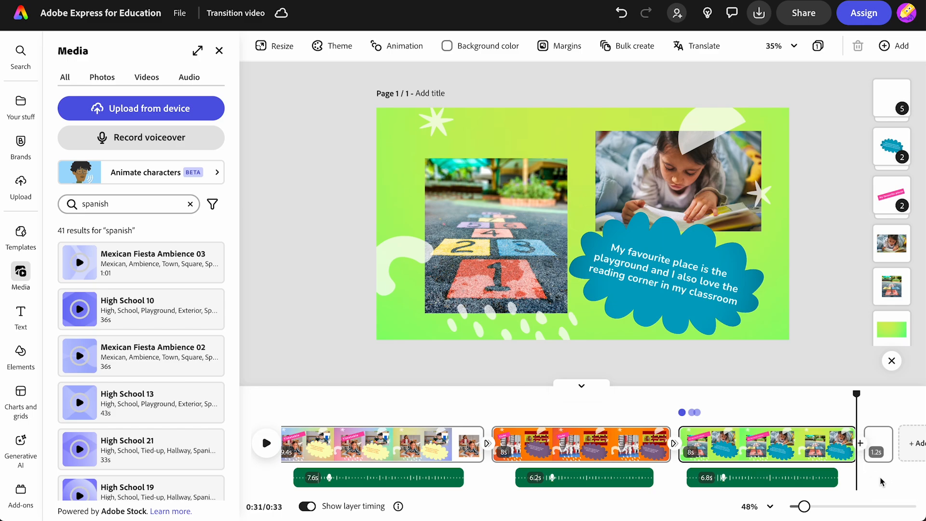
Step: Delete the blank extra scene at the end and rewind playback to 0:00
{"action": "left_click", "coordinate": [882, 440]}
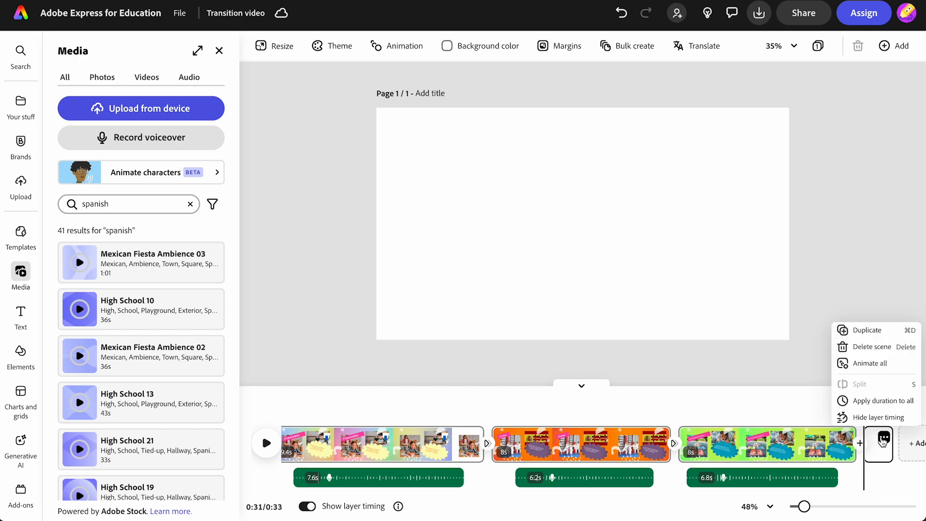
{"action": "left_click", "coordinate": [869, 348]}
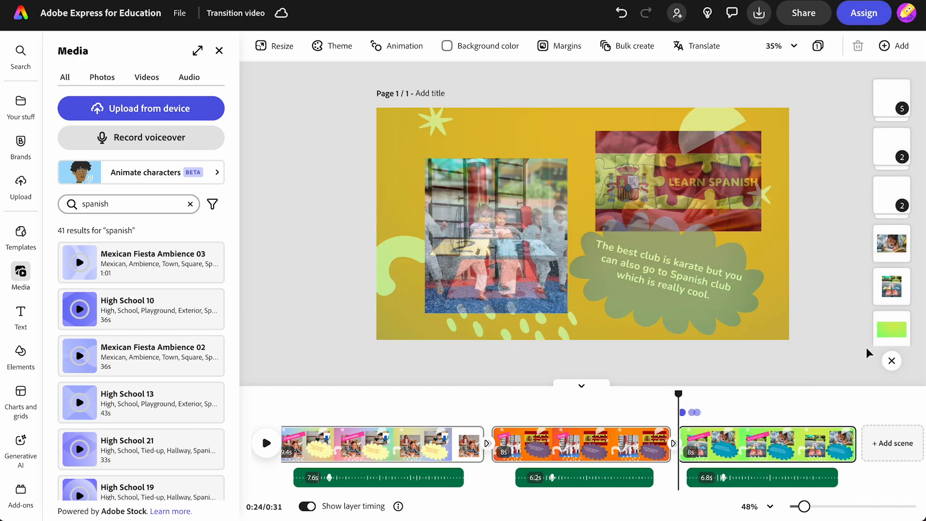
{"action": "left_click_drag", "start_coordinate": [677, 394], "coordinate": [237, 430]}
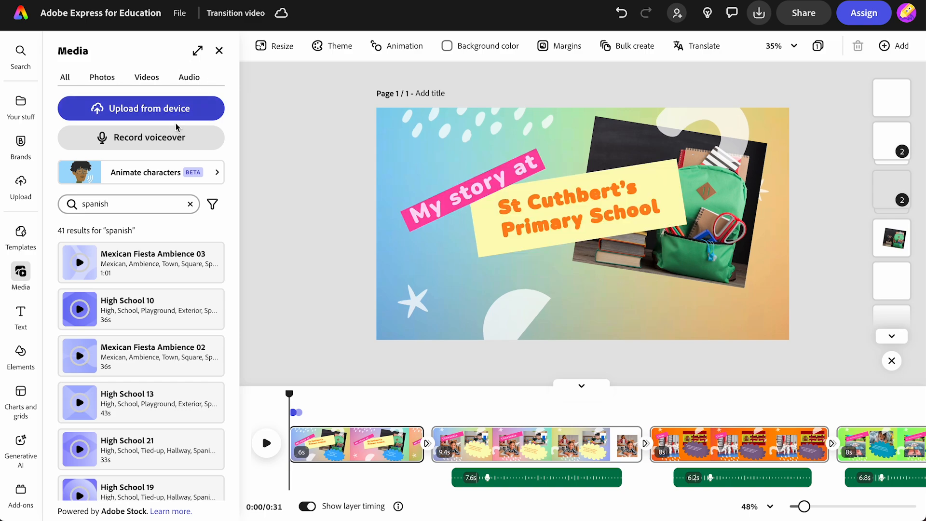
Step: Clear the Spanish audio search, preview Lush Chill Backing (loop), and add it as background music
{"action": "left_click", "coordinate": [120, 202]}
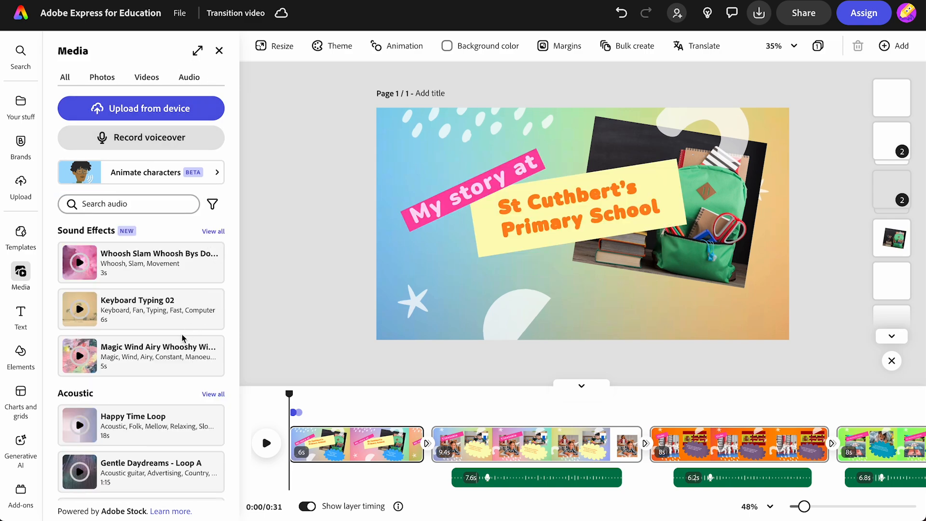
{"action": "scroll", "coordinate": [184, 337], "scroll_direction": "down", "scroll_amount": 3}
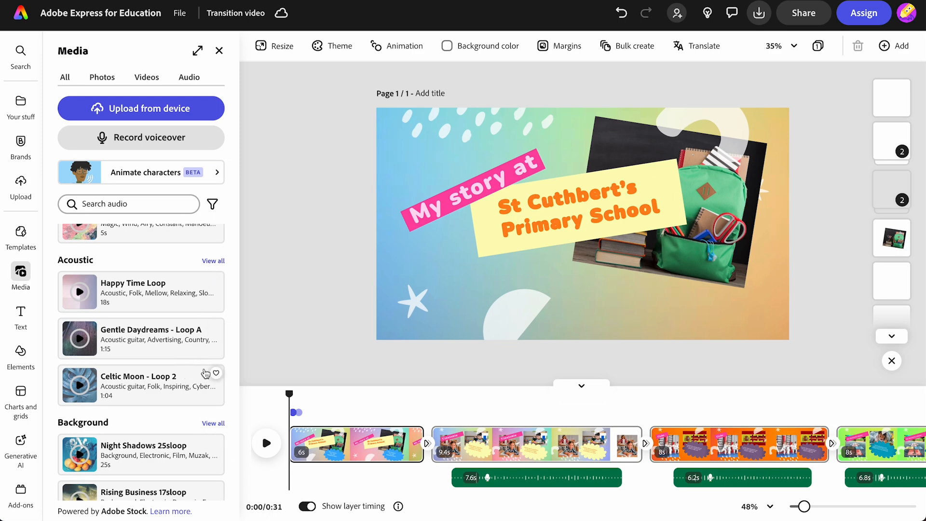
{"action": "left_click", "coordinate": [214, 424]}
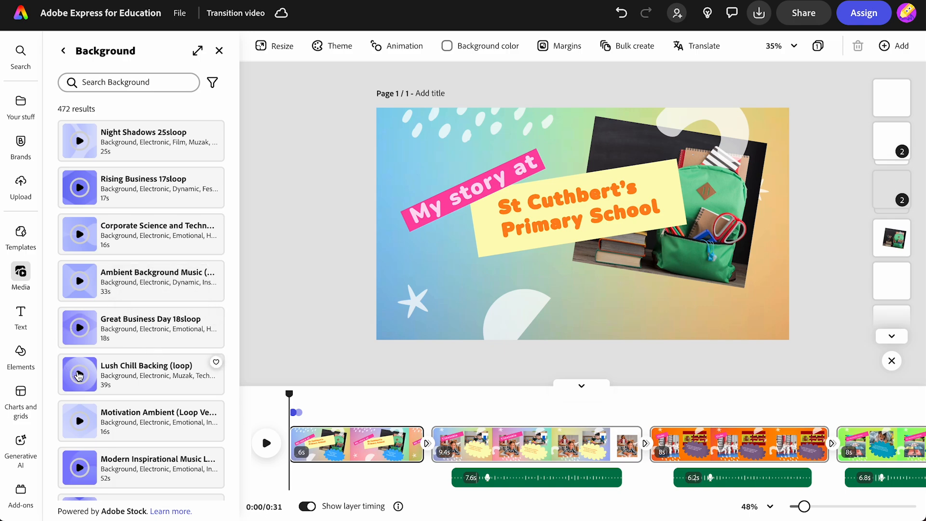
{"action": "left_click", "coordinate": [79, 375]}
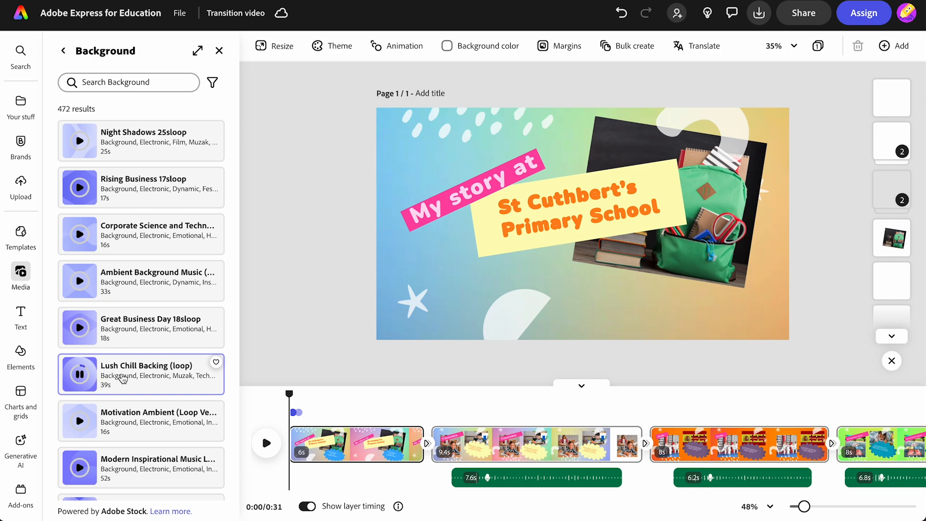
{"action": "left_click", "coordinate": [123, 378]}
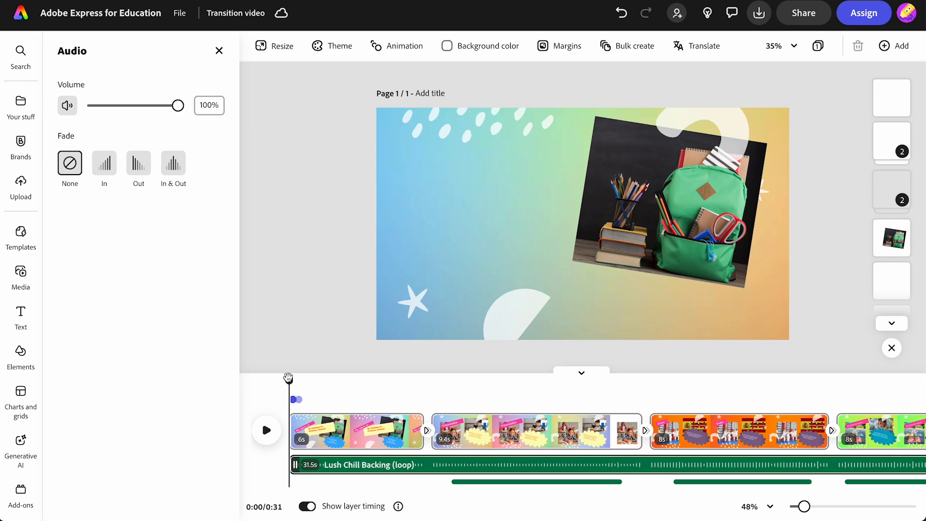
Step: Preview the video and lower the background music volume to 15%
{"action": "left_click", "coordinate": [289, 380]}
{"action": "left_click_drag", "start_coordinate": [289, 380], "coordinate": [442, 379]}
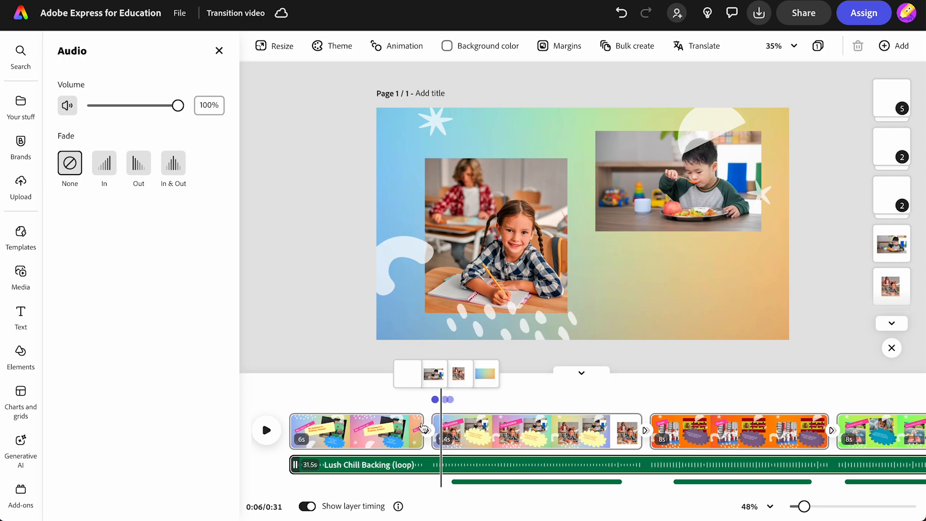
{"action": "left_click", "coordinate": [264, 436]}
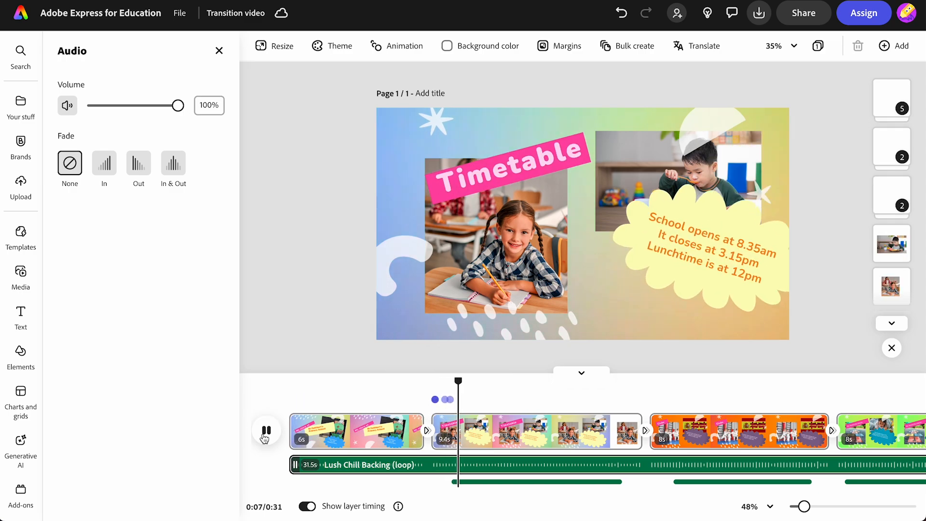
{"action": "left_click", "coordinate": [264, 437]}
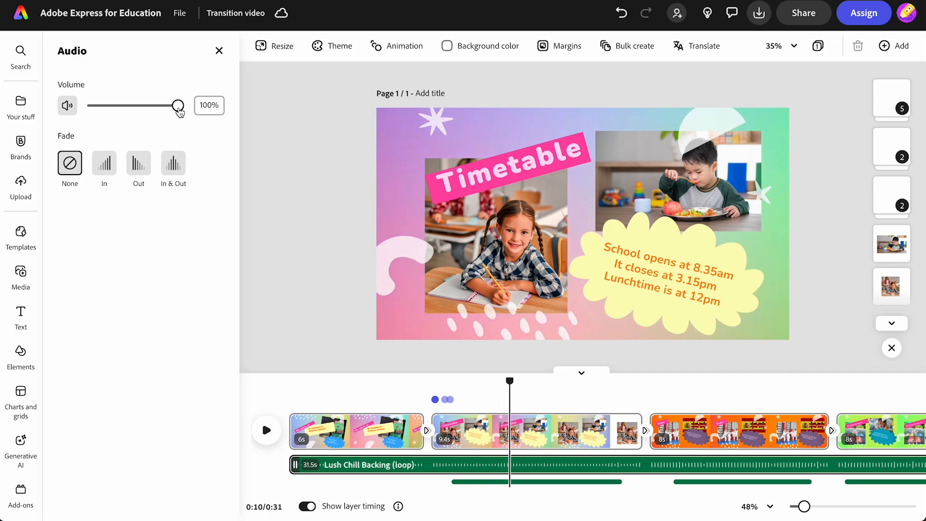
{"action": "left_click_drag", "start_coordinate": [179, 112], "coordinate": [100, 112]}
{"action": "left_click_drag", "start_coordinate": [100, 113], "coordinate": [106, 112]}
{"action": "left_click", "coordinate": [265, 430]}
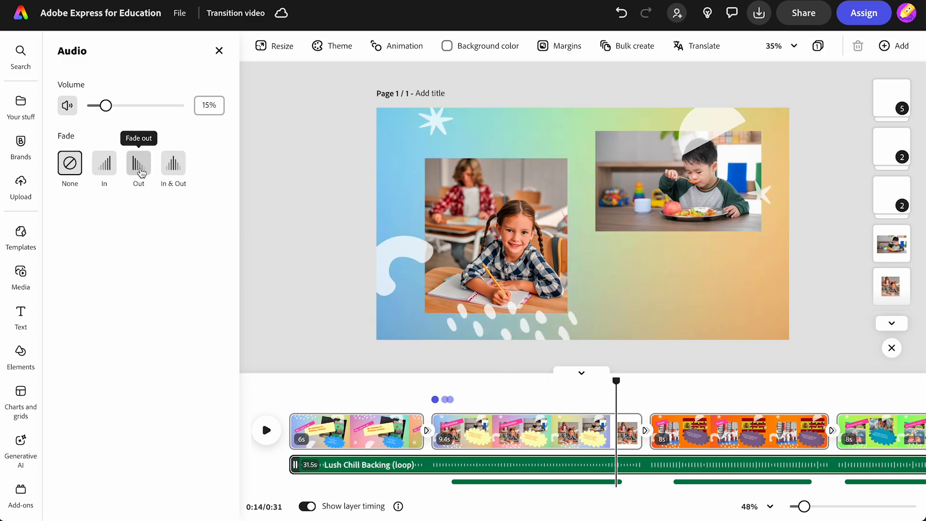
Step: Make the background music fade out over 1 second
{"action": "left_click", "coordinate": [141, 173]}
{"action": "left_click_drag", "start_coordinate": [117, 237], "coordinate": [87, 243]}
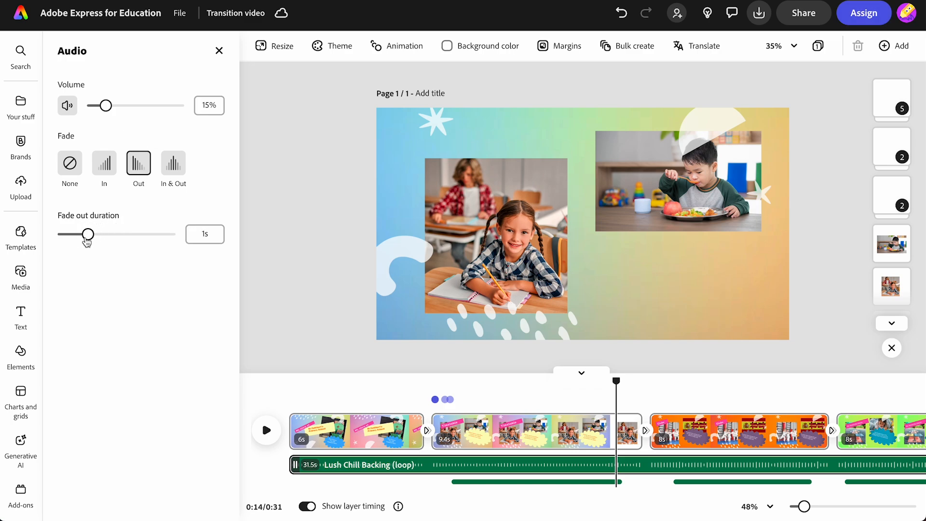
{"action": "left_click", "coordinate": [219, 51]}
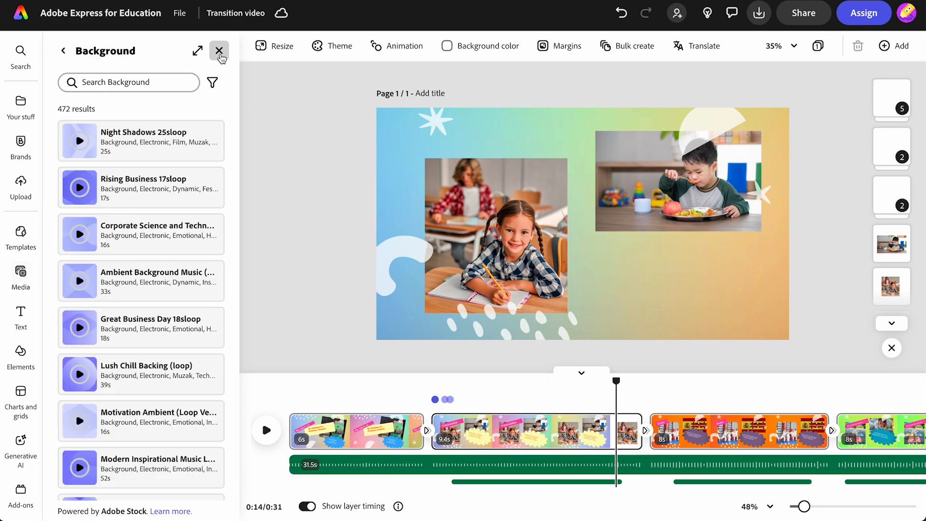
Step: Download the video as a 720p MP4, then bring up the view-only link sharing options
{"action": "left_click", "coordinate": [220, 51]}
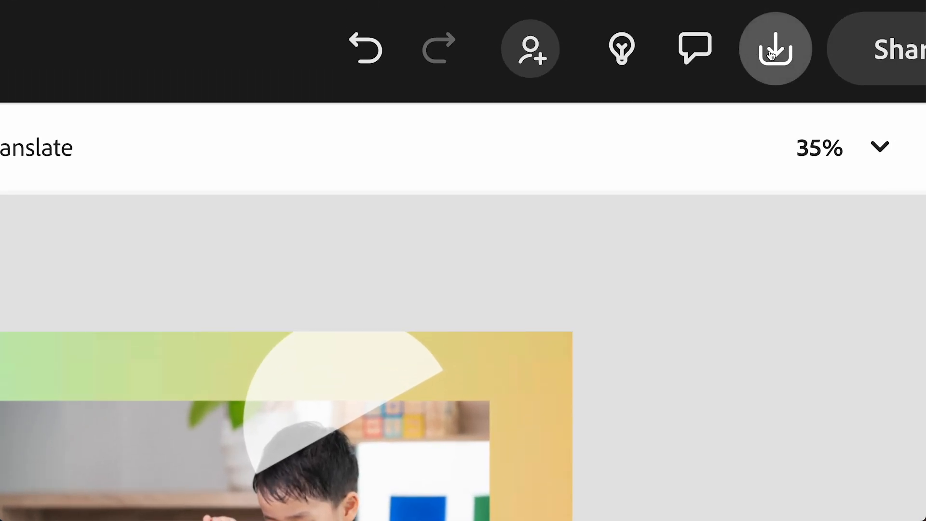
{"action": "left_click", "coordinate": [771, 54]}
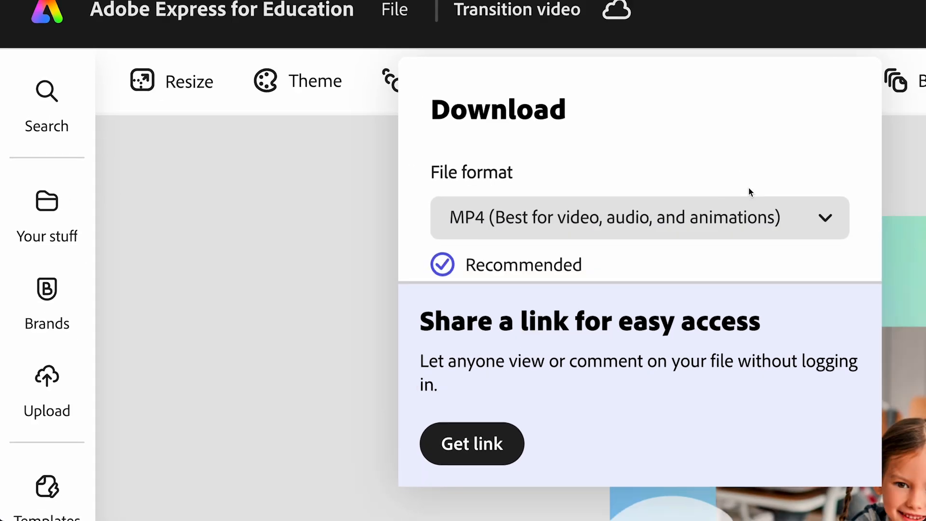
{"action": "left_click", "coordinate": [745, 228]}
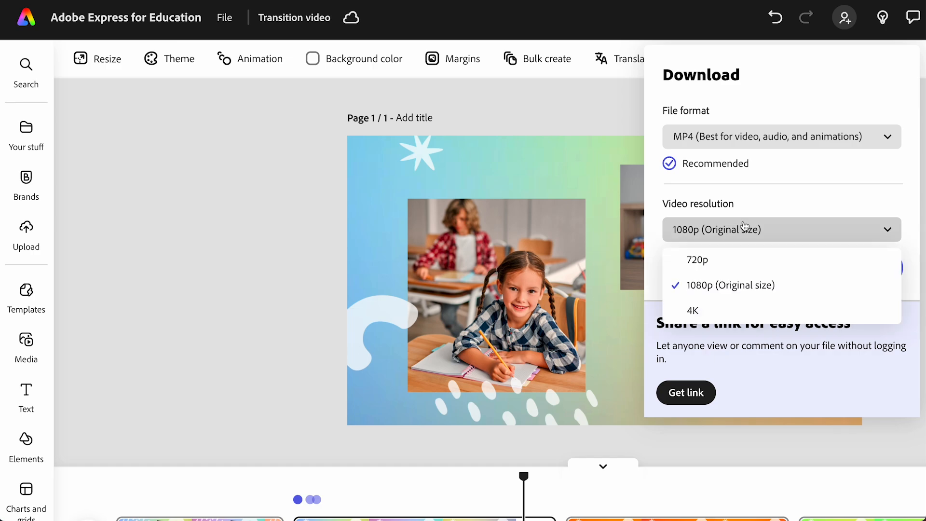
{"action": "left_click", "coordinate": [739, 260]}
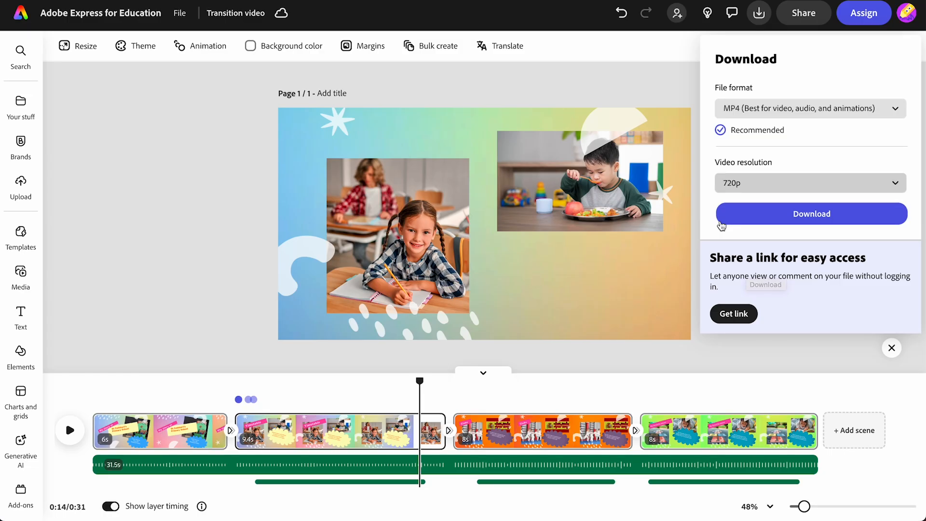
{"action": "left_click", "coordinate": [798, 15]}
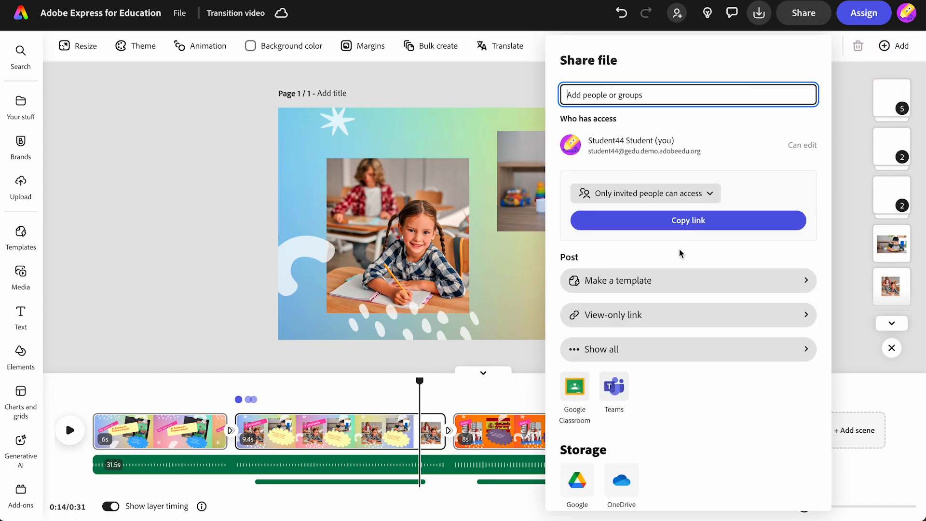
{"action": "left_click", "coordinate": [641, 318]}
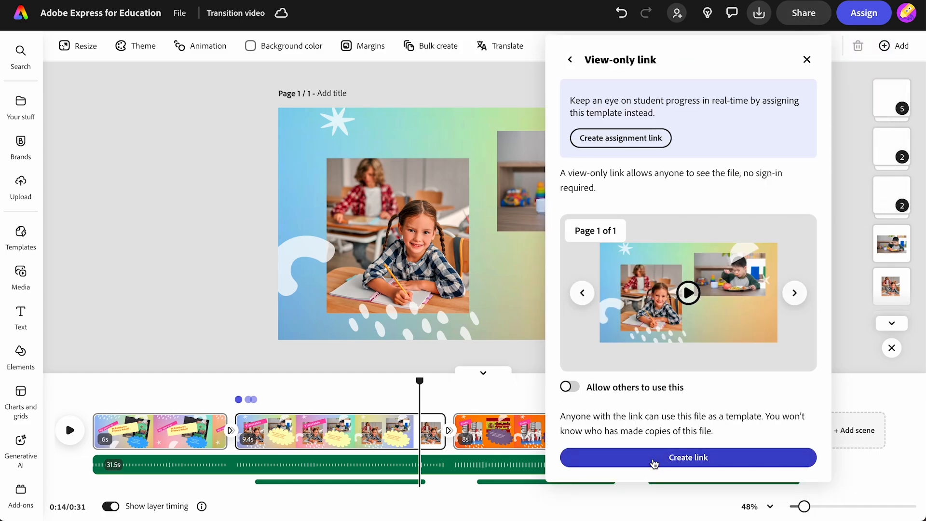